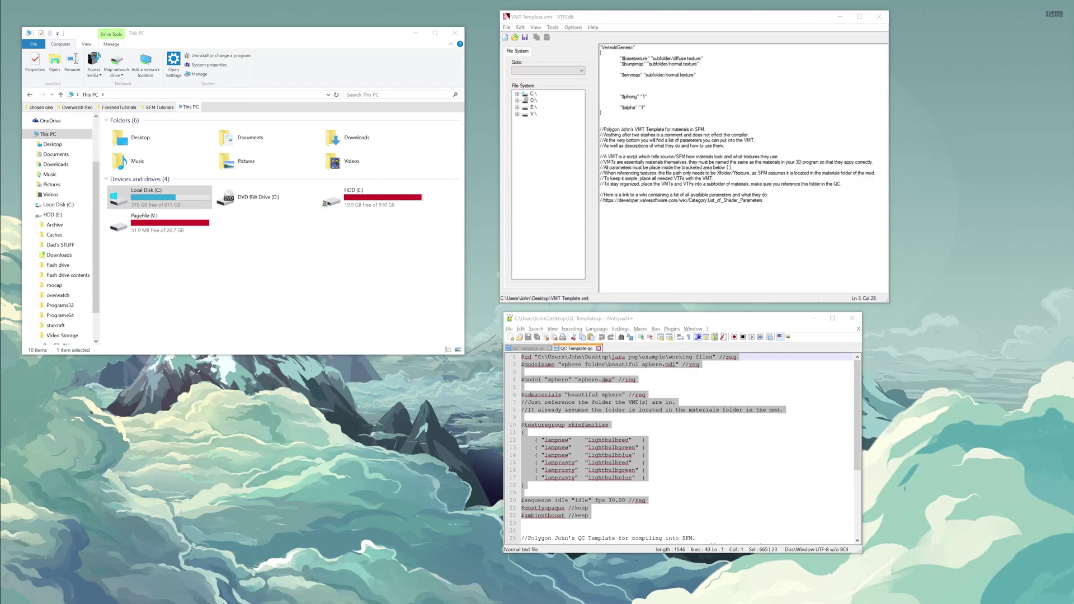
# Look over the VMT template in VTFEdit and the QC template script in Notepad++.
pyautogui.click(652, 319)
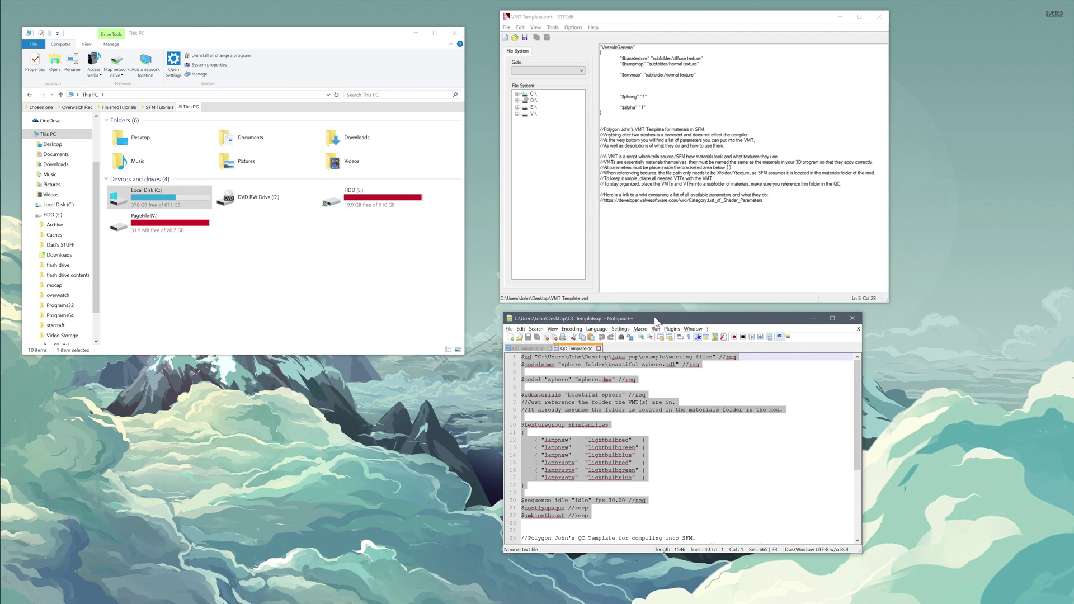
pyautogui.click(572, 19)
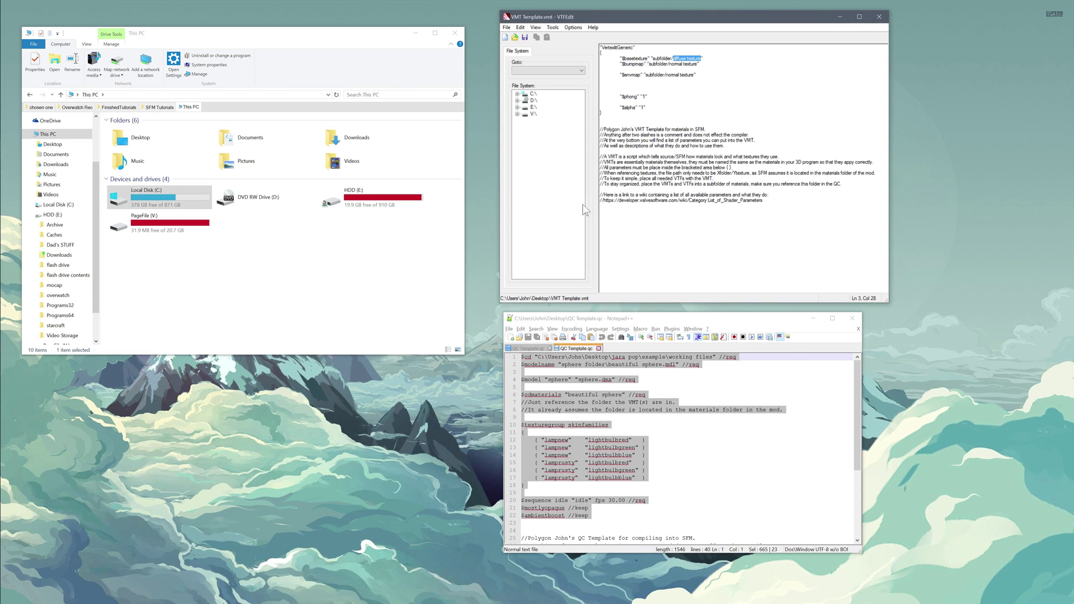
pyautogui.hotkey('ctrl', 'a')
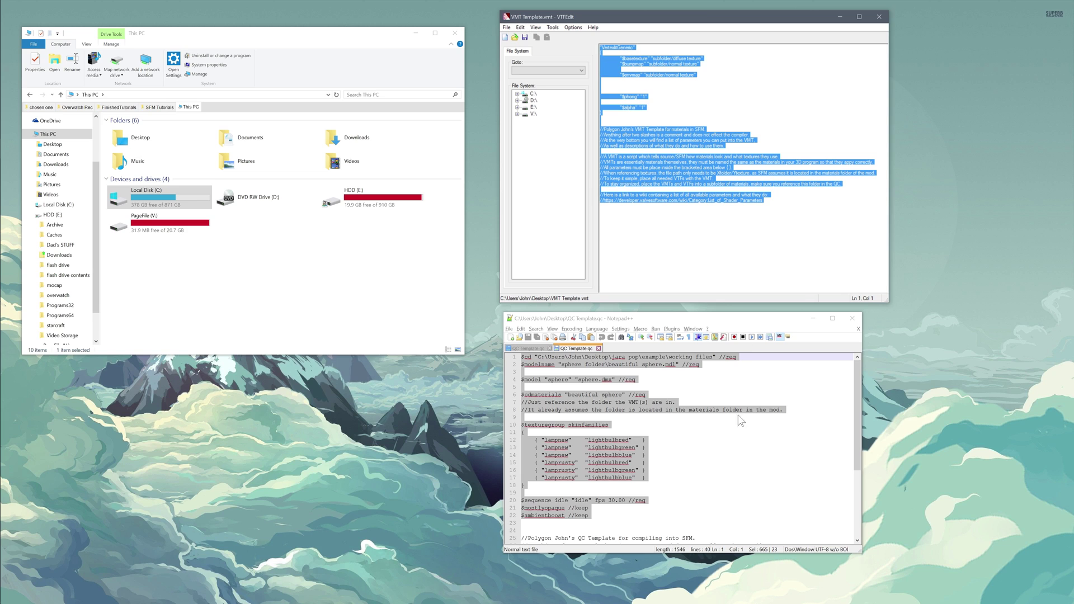
pyautogui.click(727, 405)
pyautogui.scroll(-3, 761, 427)
pyautogui.click(761, 427)
pyautogui.hotkey('ctrl', 'shift', 'Home')
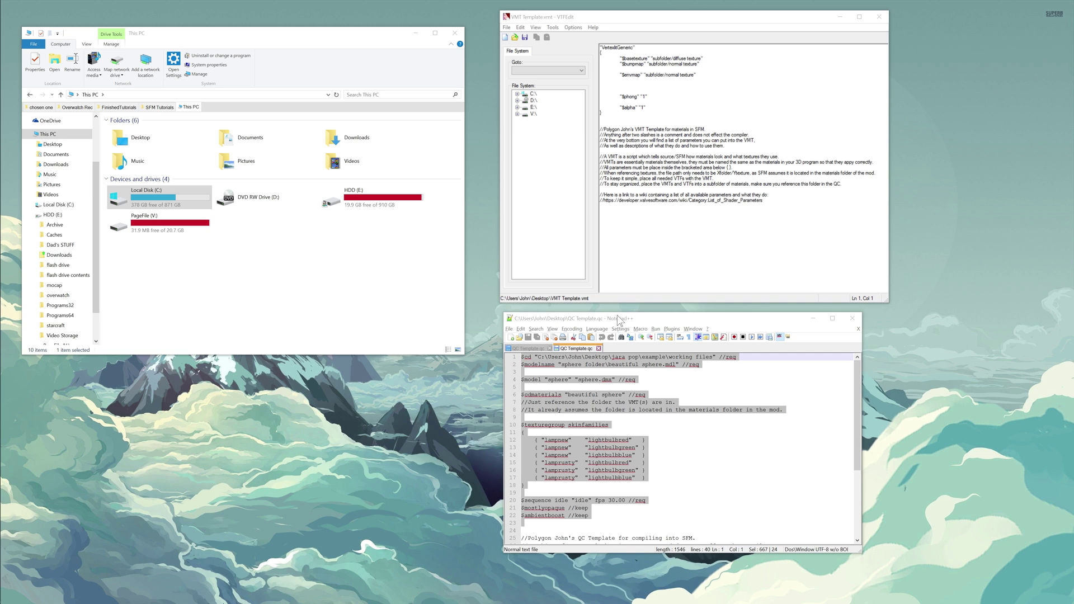
pyautogui.click(581, 18)
pyautogui.click(379, 466)
# In File Explorer, open the Steam folder inside Program Files (x86) on Local Disk (C:).
pyautogui.click(189, 116)
pyautogui.moveTo(189, 31); pyautogui.dragTo(206, 61)
pyautogui.click(163, 126)
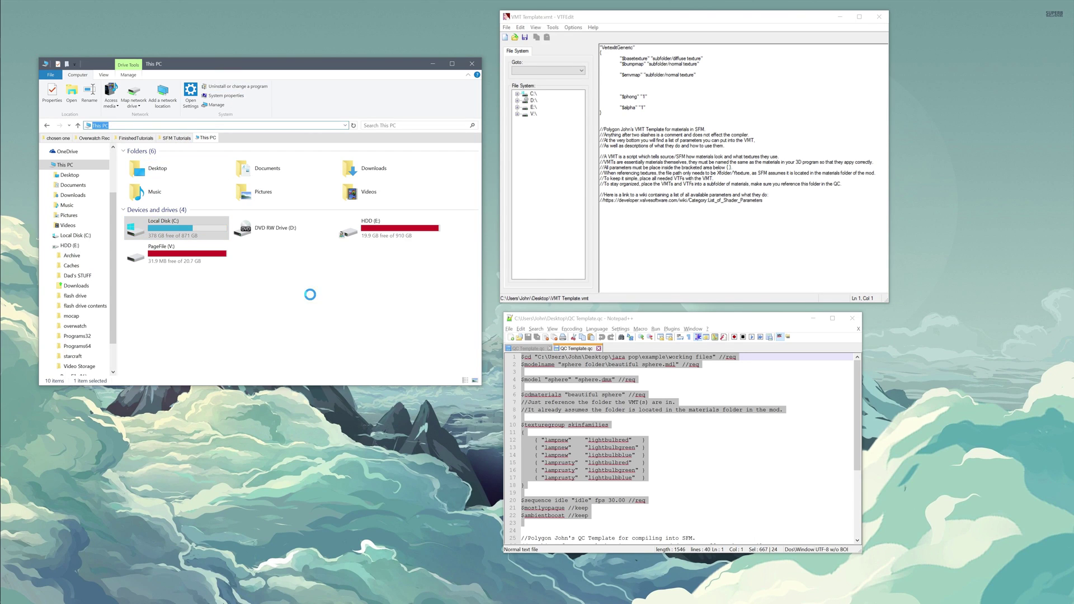
pyautogui.click(343, 305)
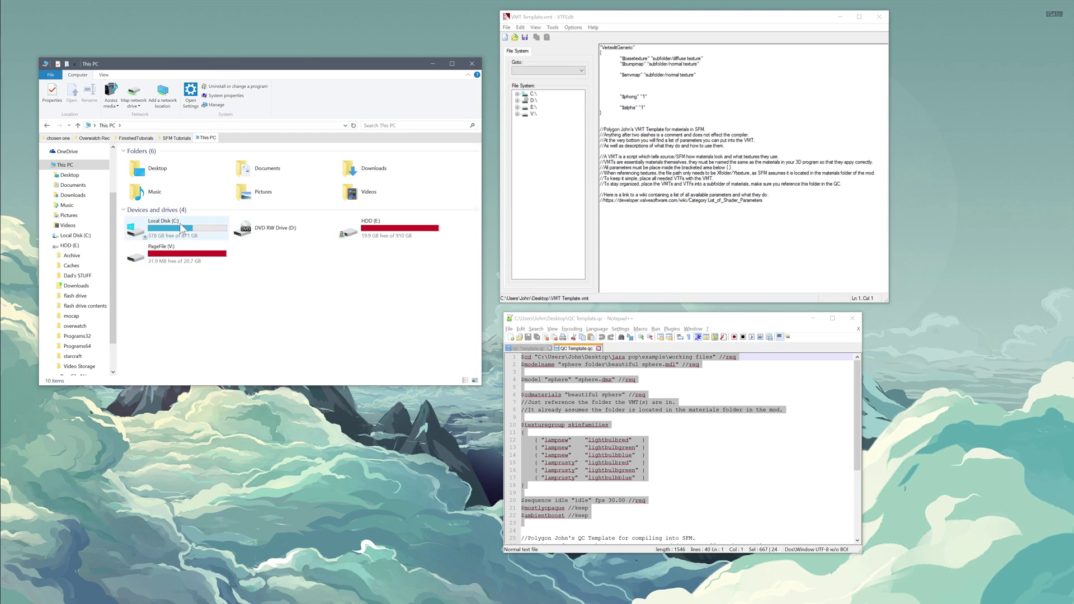
pyautogui.doubleClick(162, 229)
pyautogui.click(191, 126)
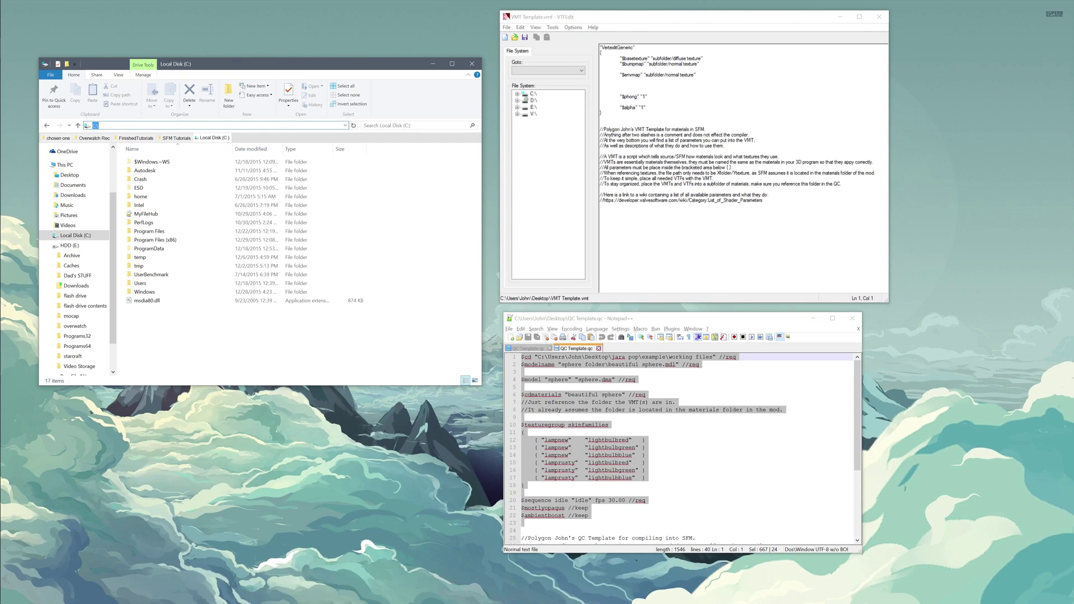
pyautogui.doubleClick(166, 241)
pyautogui.doubleClick(156, 173)
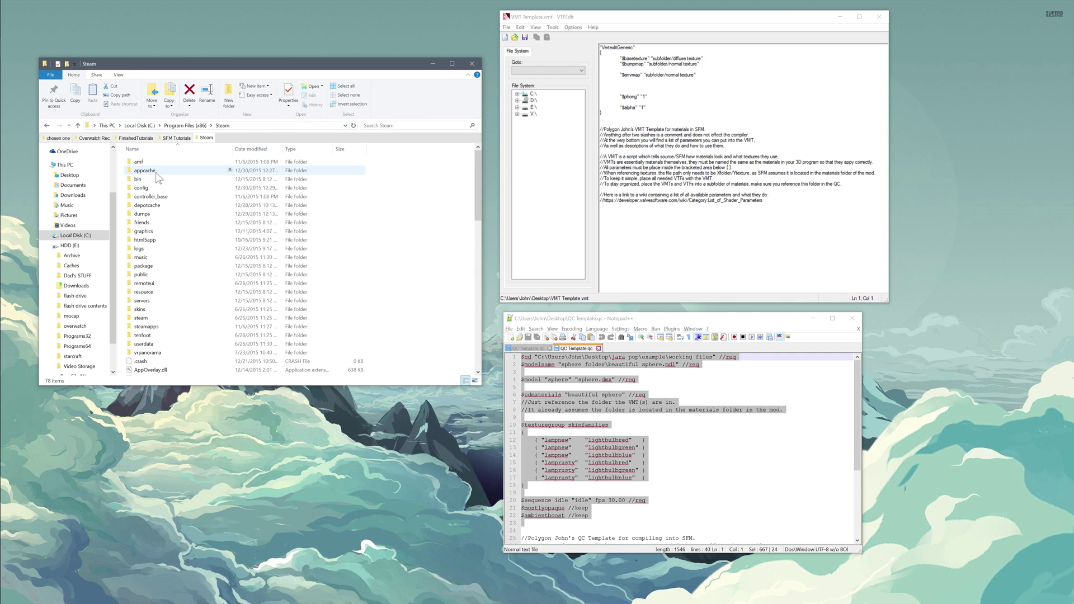
# Go into steamapps\common\SourceFilmmaker and open its game folder.
pyautogui.doubleClick(158, 327)
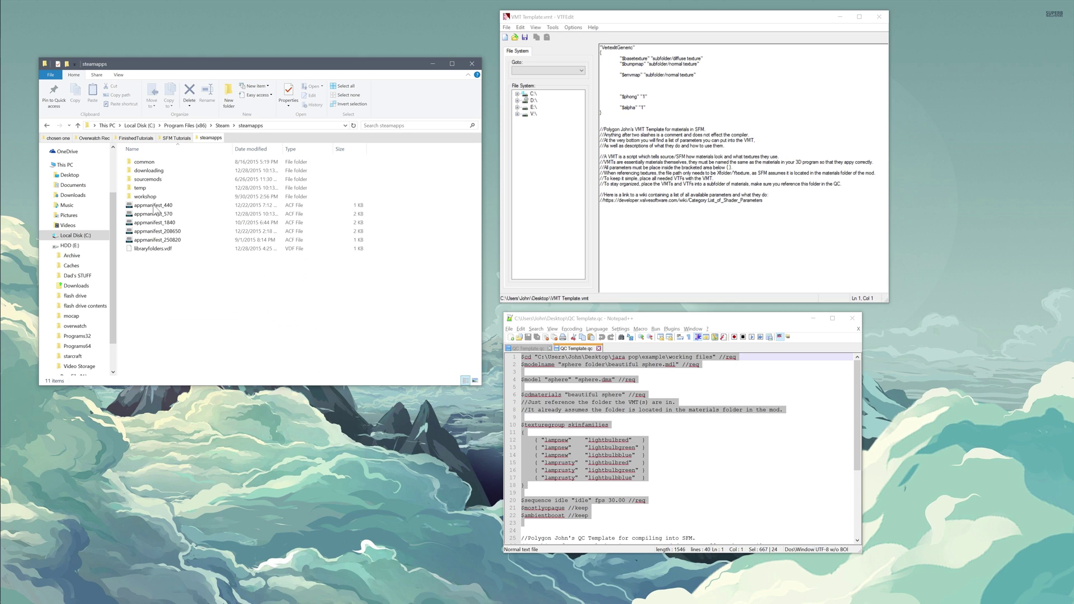
pyautogui.doubleClick(157, 161)
pyautogui.doubleClick(153, 179)
pyautogui.doubleClick(148, 171)
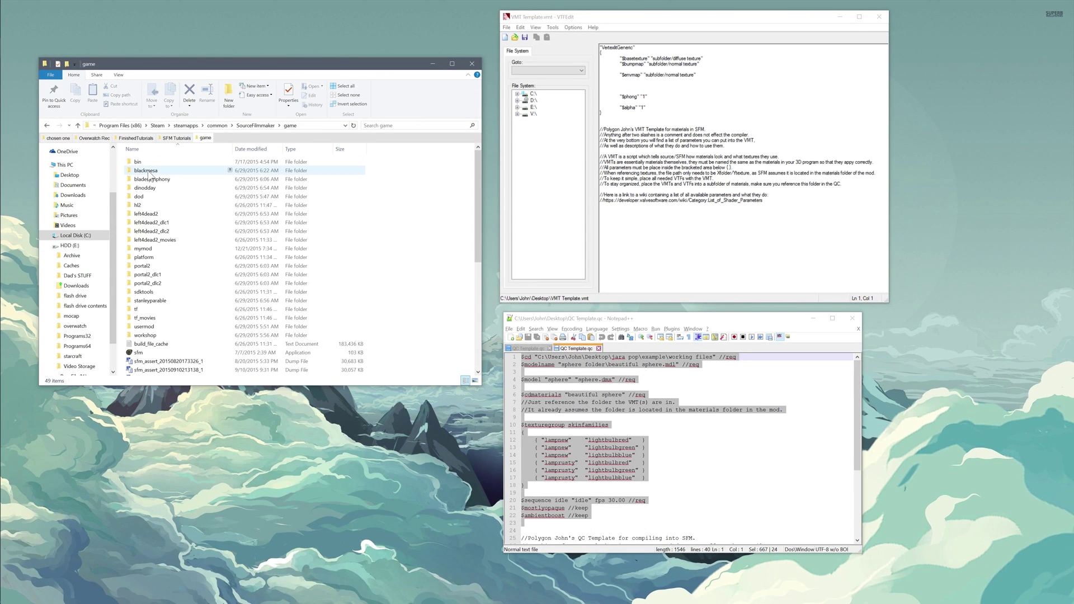
# Highlight the full directory path of the SourceFilmmaker game folder to review it.
pyautogui.click(313, 125)
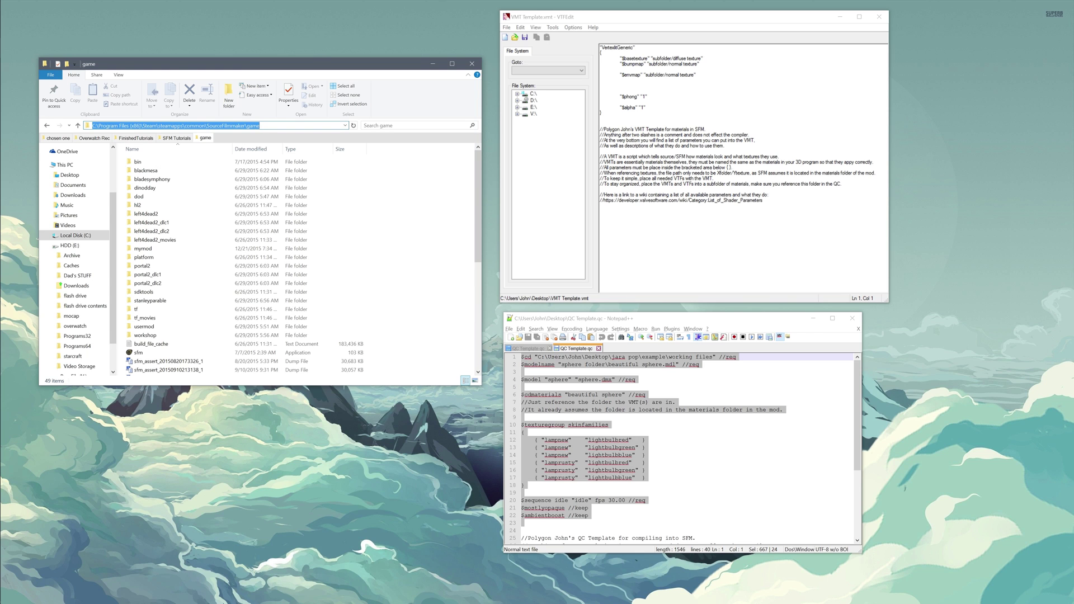
pyautogui.moveTo(99, 126); pyautogui.dragTo(225, 125)
pyautogui.click(225, 125)
pyautogui.hotkey('ctrl', 'a')
pyautogui.click(394, 201)
pyautogui.click(311, 129)
pyautogui.click(450, 219)
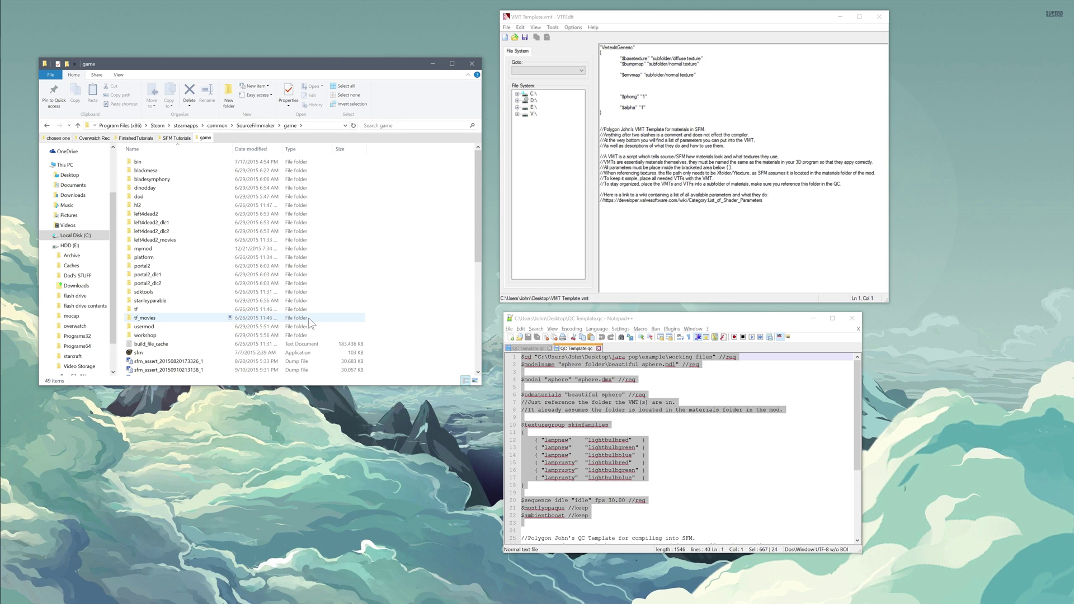
# Inspect the models and materials folders inside the tf mod folder and return to the game folder.
pyautogui.doubleClick(165, 311)
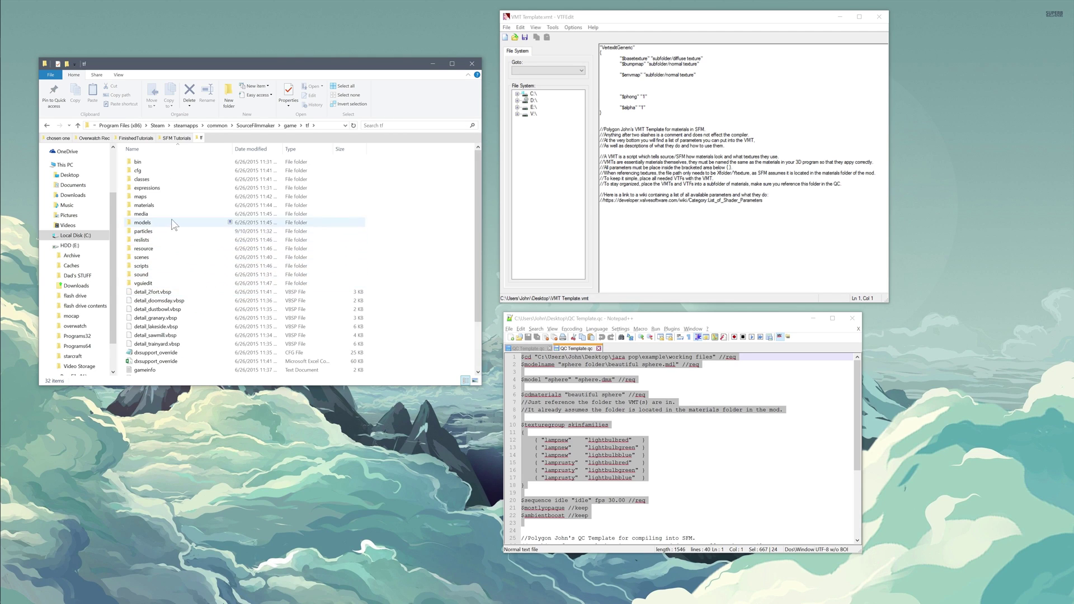
pyautogui.doubleClick(175, 224)
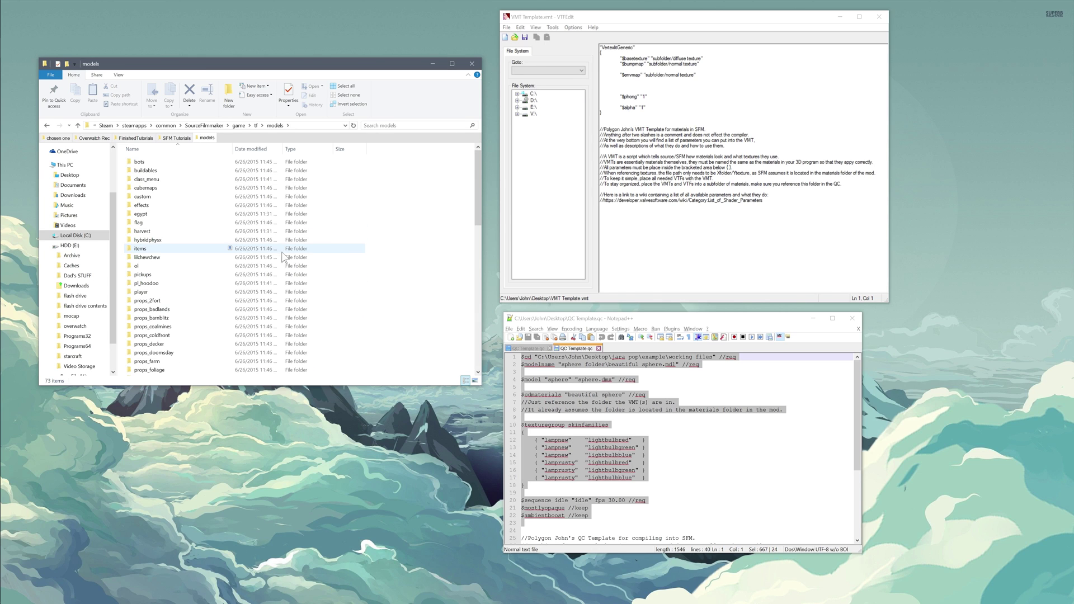
pyautogui.press('BackSpace')
pyautogui.press('BackSpace')
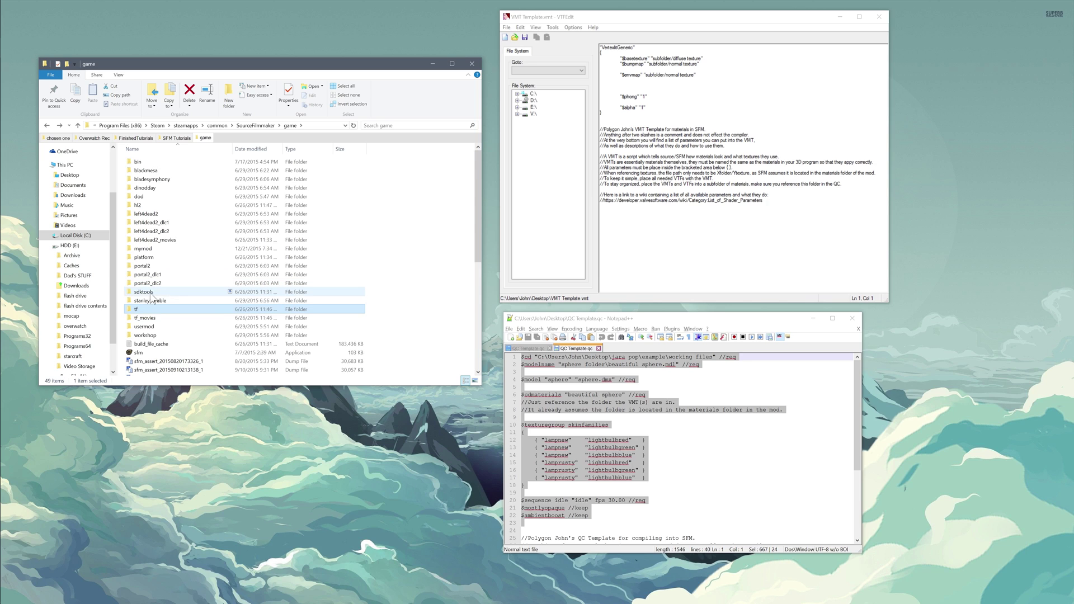
pyautogui.doubleClick(145, 312)
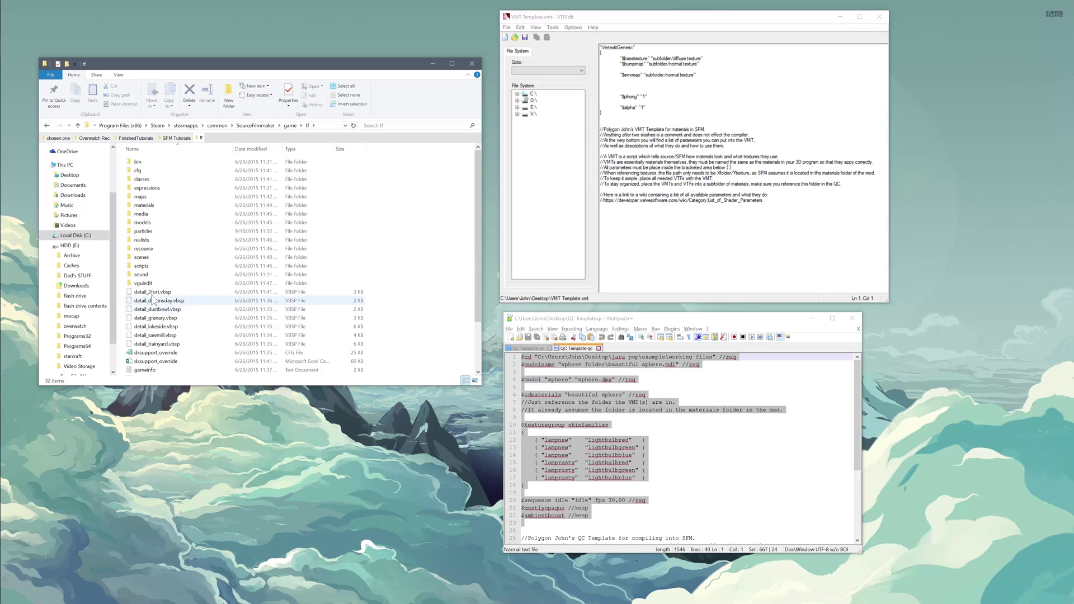
pyautogui.click(155, 223)
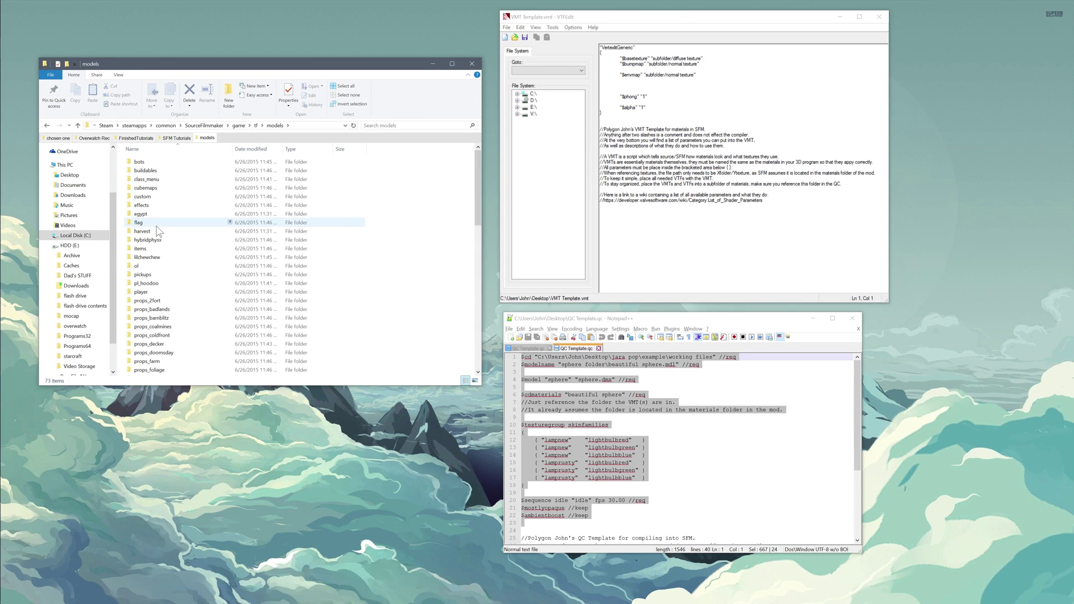
pyautogui.doubleClick(155, 205)
pyautogui.press('BackSpace')
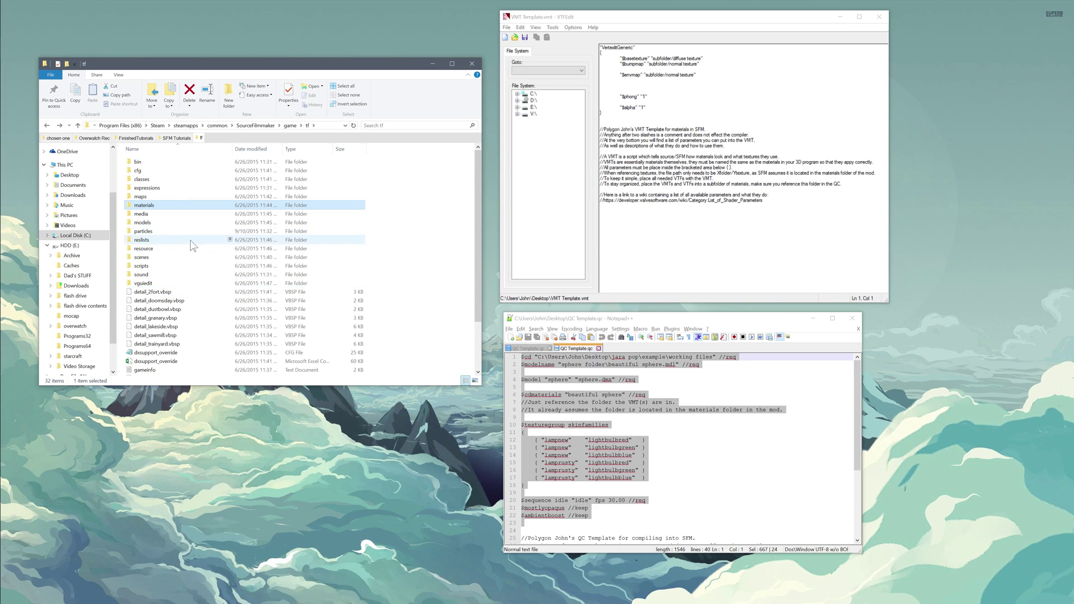
pyautogui.press('BackSpace')
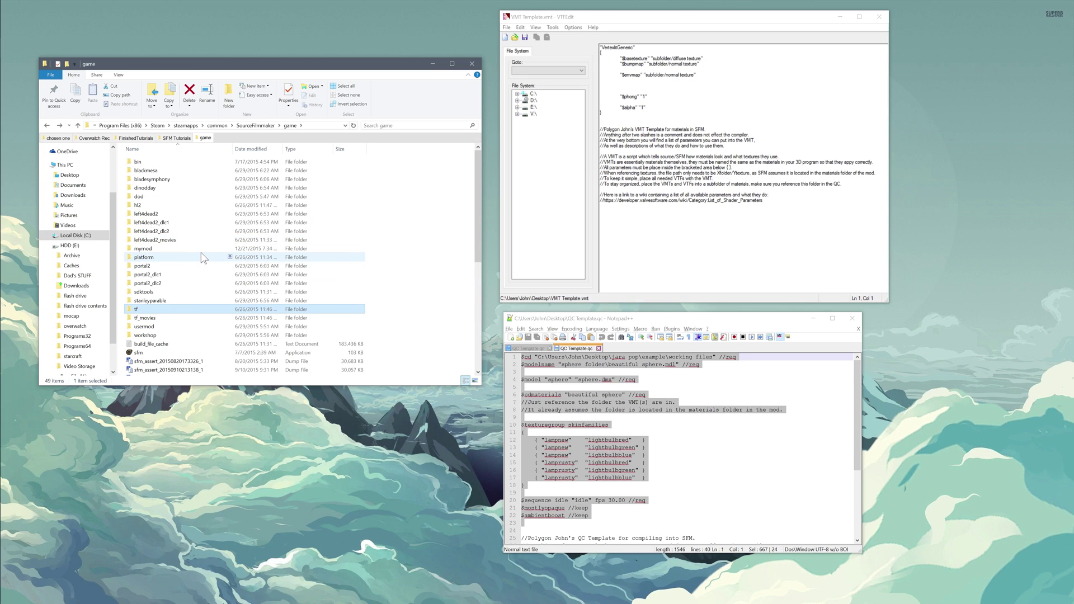
# Open the usermod folder, point out its materials and models folders, and open models.
pyautogui.click(161, 335)
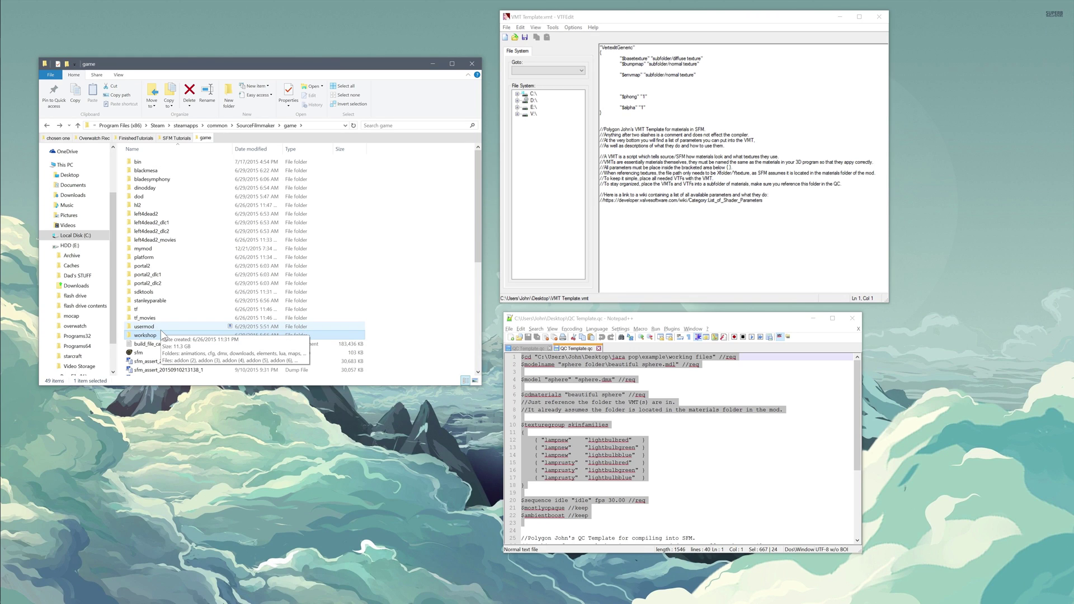
pyautogui.doubleClick(160, 326)
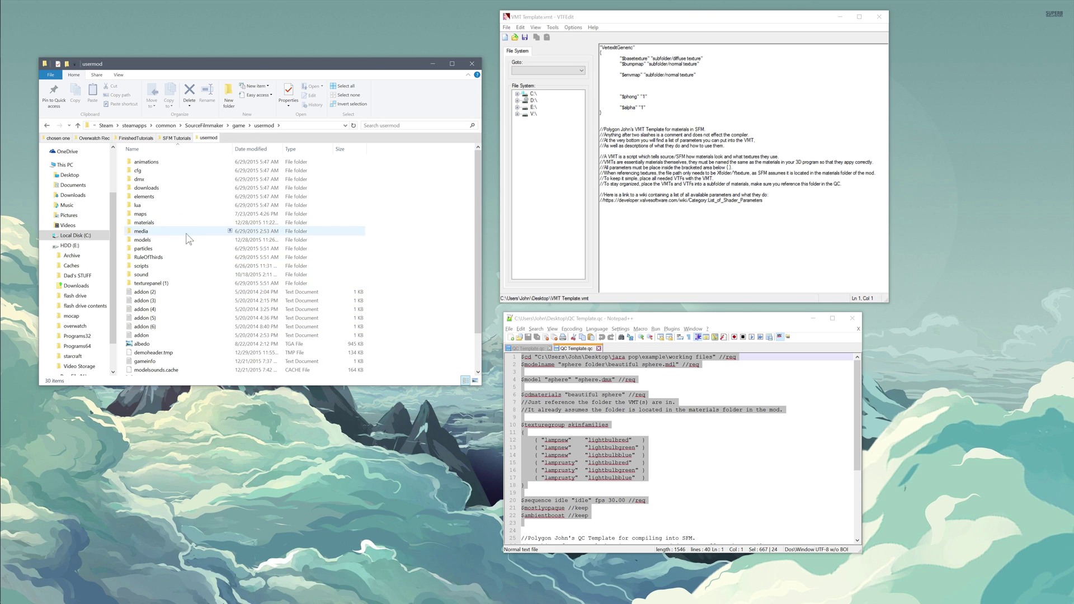
pyautogui.click(168, 241)
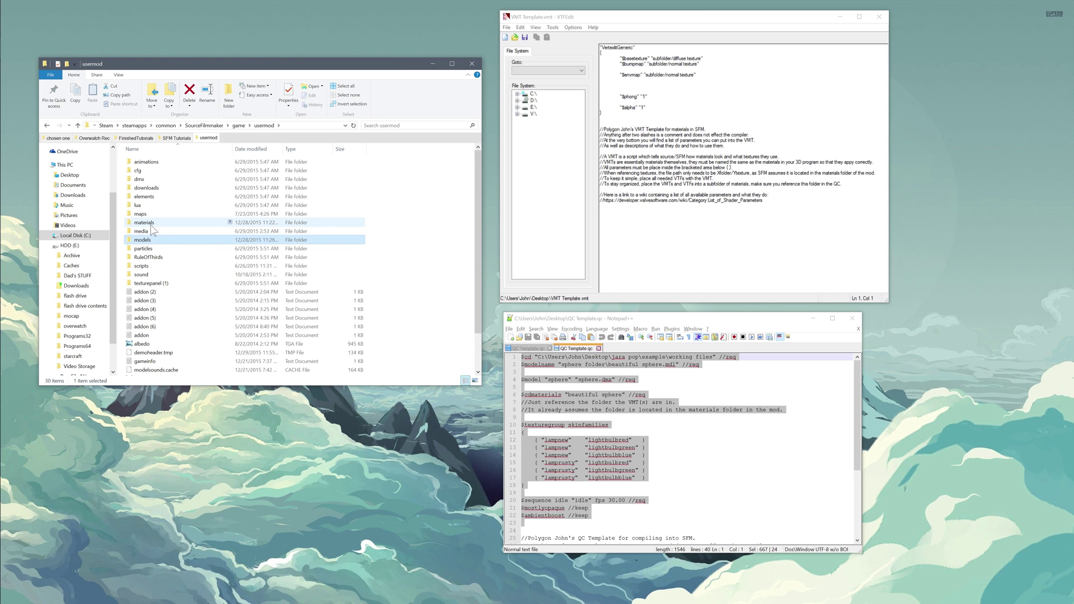
pyautogui.click(159, 249)
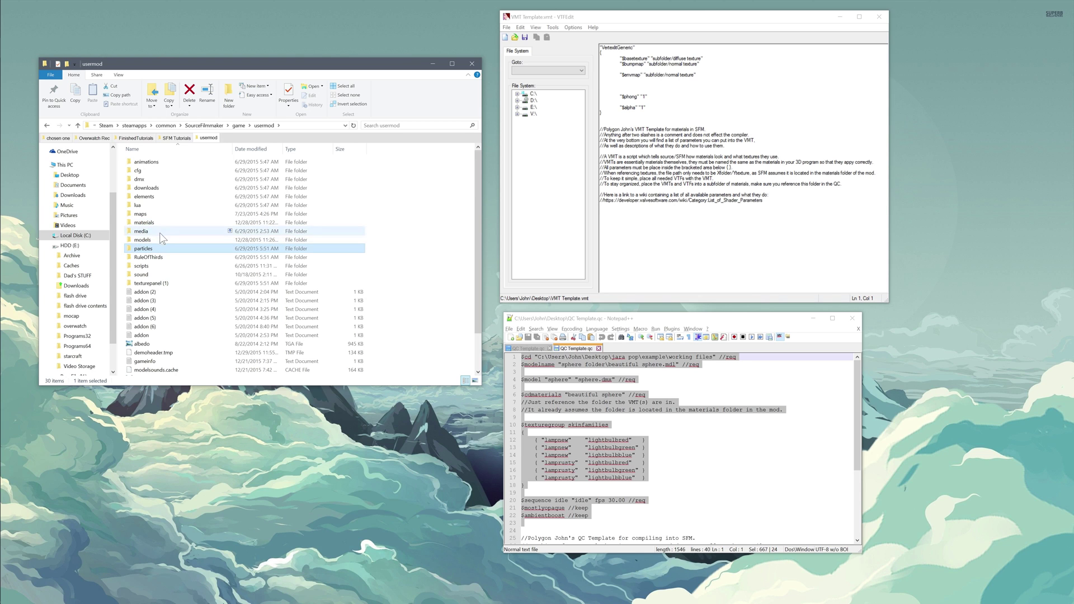
pyautogui.click(155, 223)
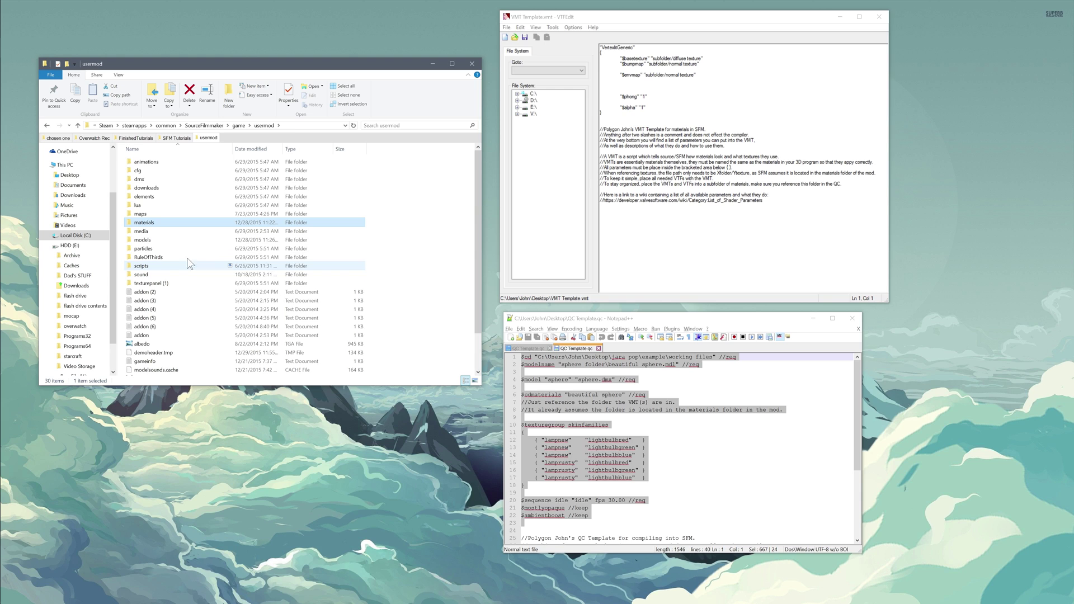
pyautogui.click(140, 243)
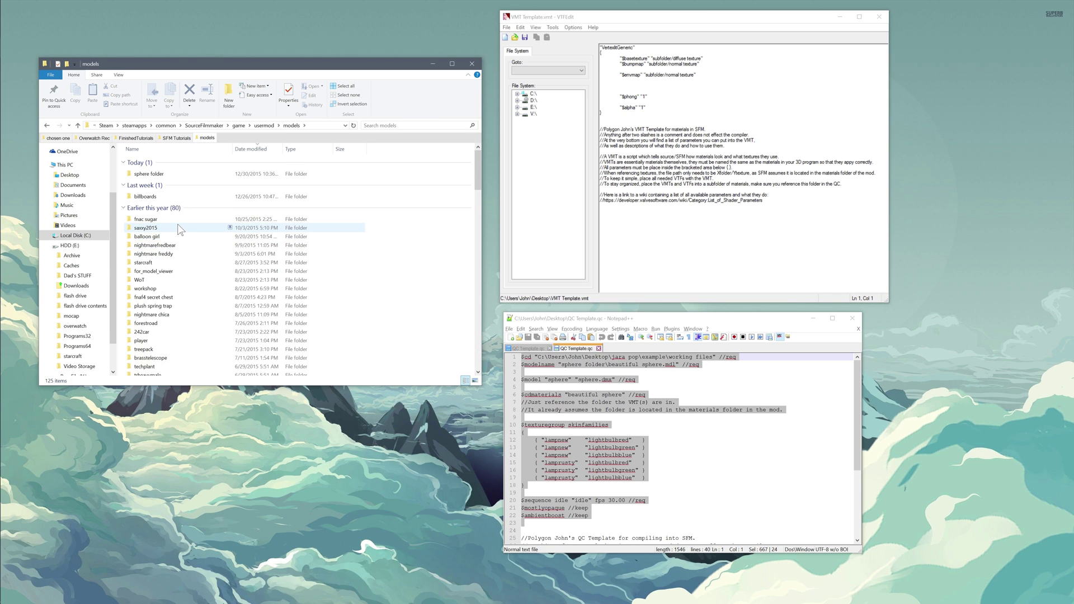
pyautogui.doubleClick(139, 242)
# Browse the full list of model folders and loose model files in usermod's models folder.
pyautogui.scroll(-6, 180, 230)
pyautogui.scroll(-2, 180, 230)
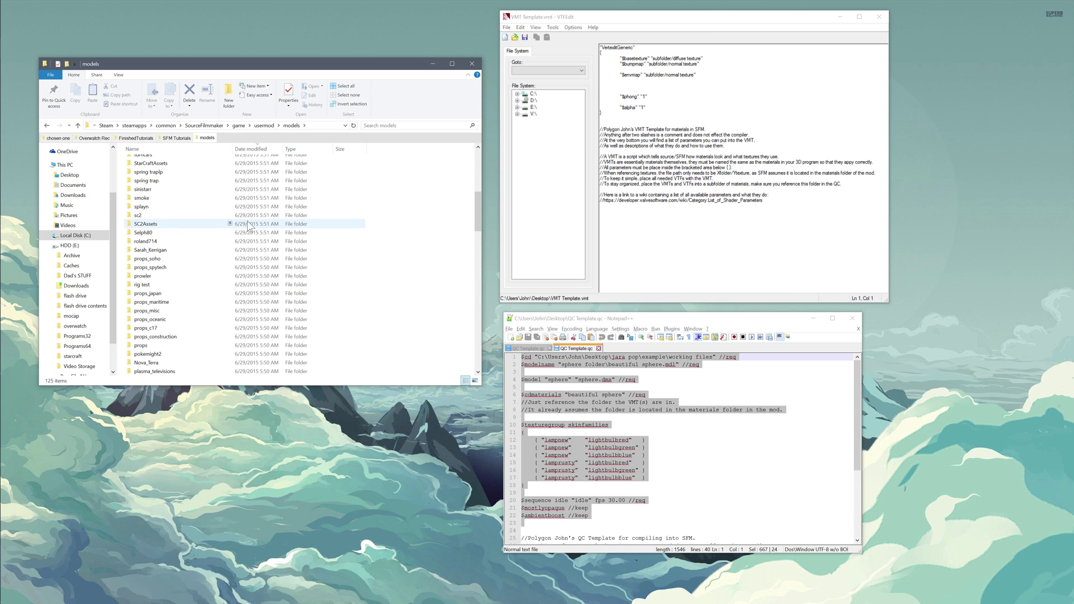
pyautogui.scroll(-10, 252, 246)
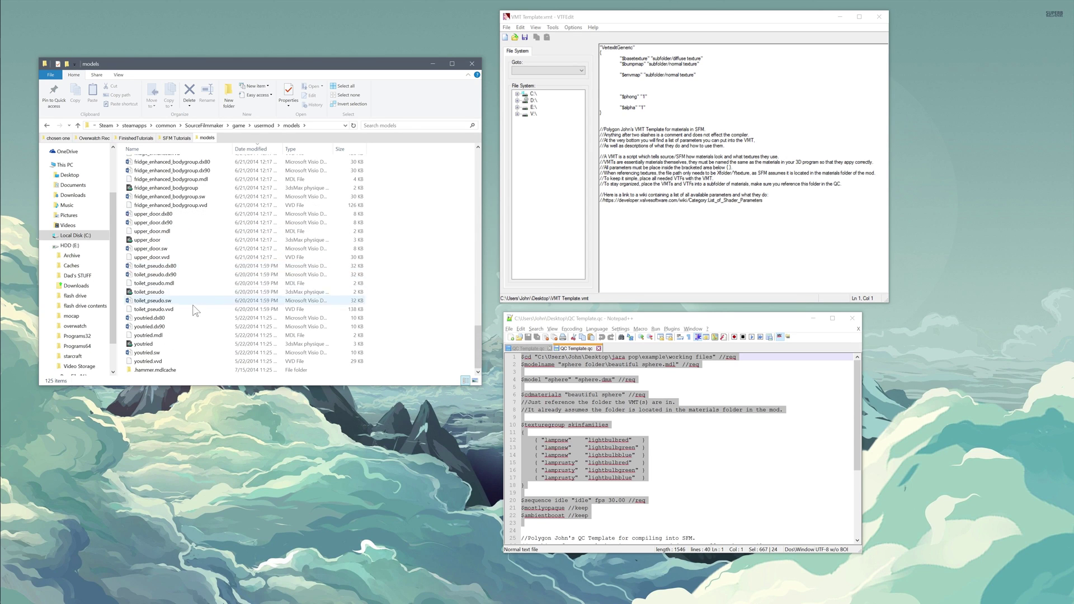
pyautogui.scroll(1, 212, 302)
pyautogui.scroll(-2, 204, 317)
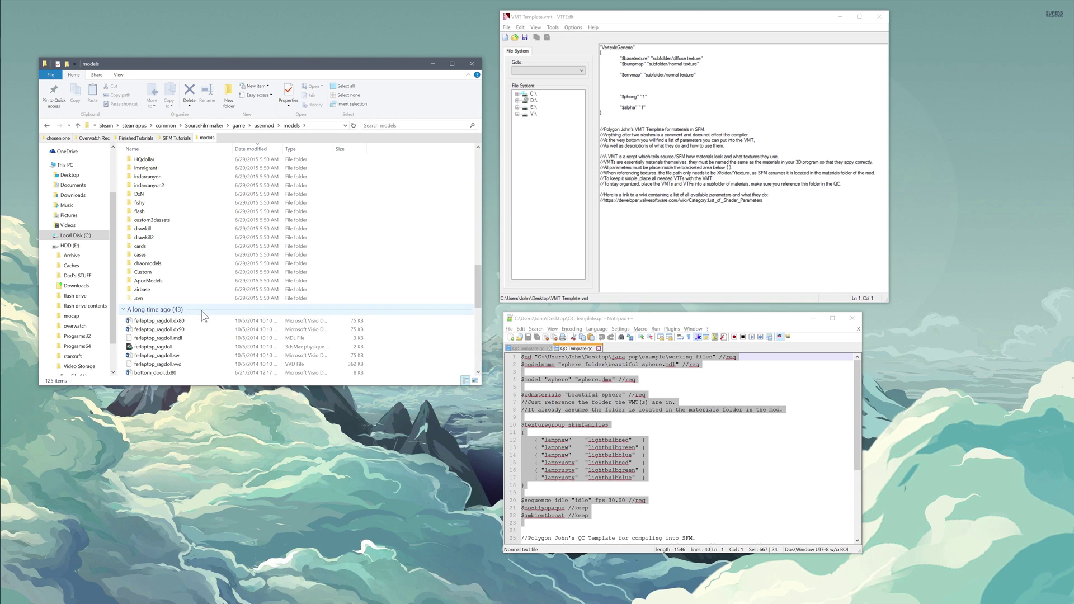
pyautogui.scroll(10, 204, 316)
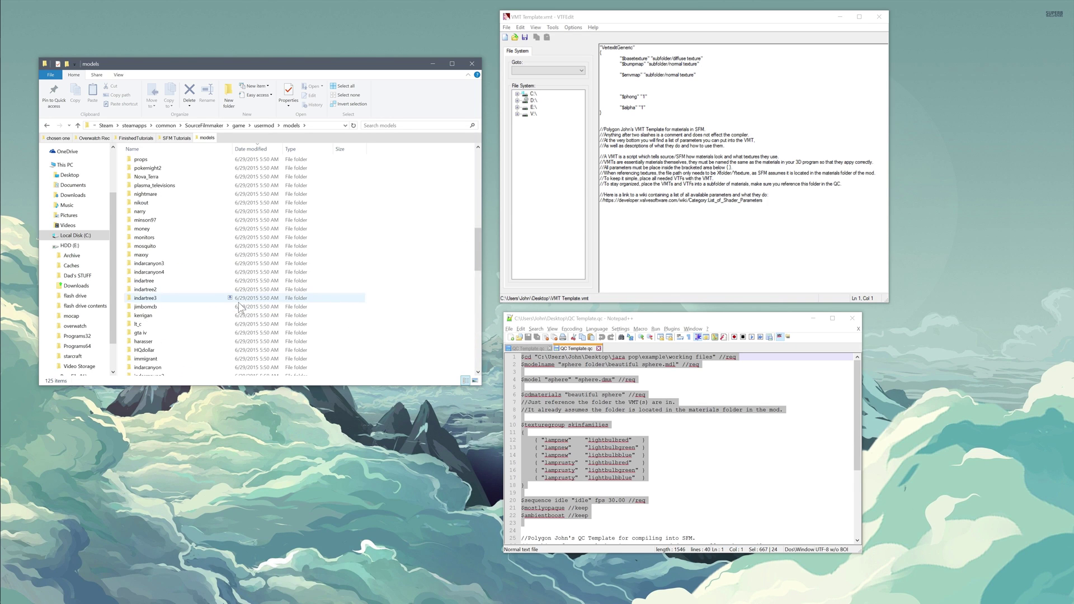
pyautogui.scroll(3, 290, 278)
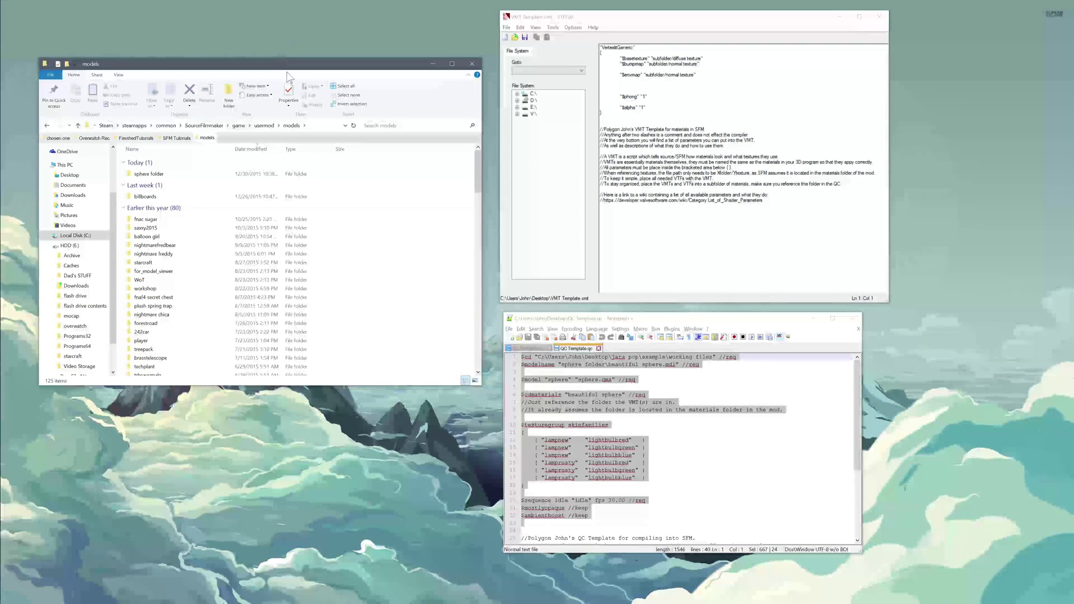
# Switch to Notepad++ and highlight the $cd line with the working files path in the QC template.
pyautogui.click(652, 320)
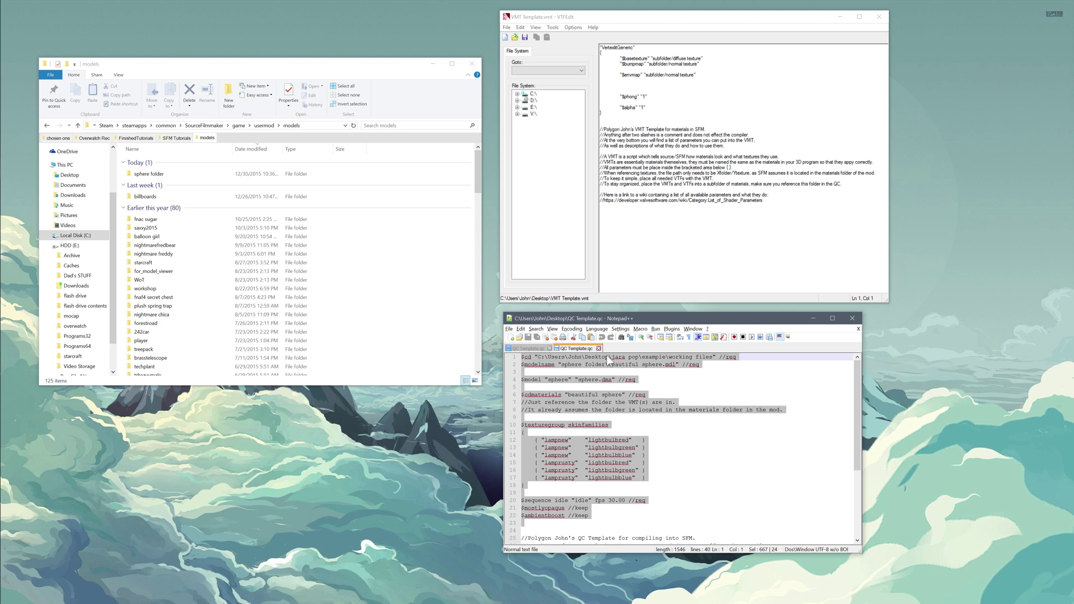
pyautogui.click(615, 387)
pyautogui.moveTo(737, 357); pyautogui.dragTo(505, 367)
pyautogui.moveTo(737, 357); pyautogui.dragTo(522, 357)
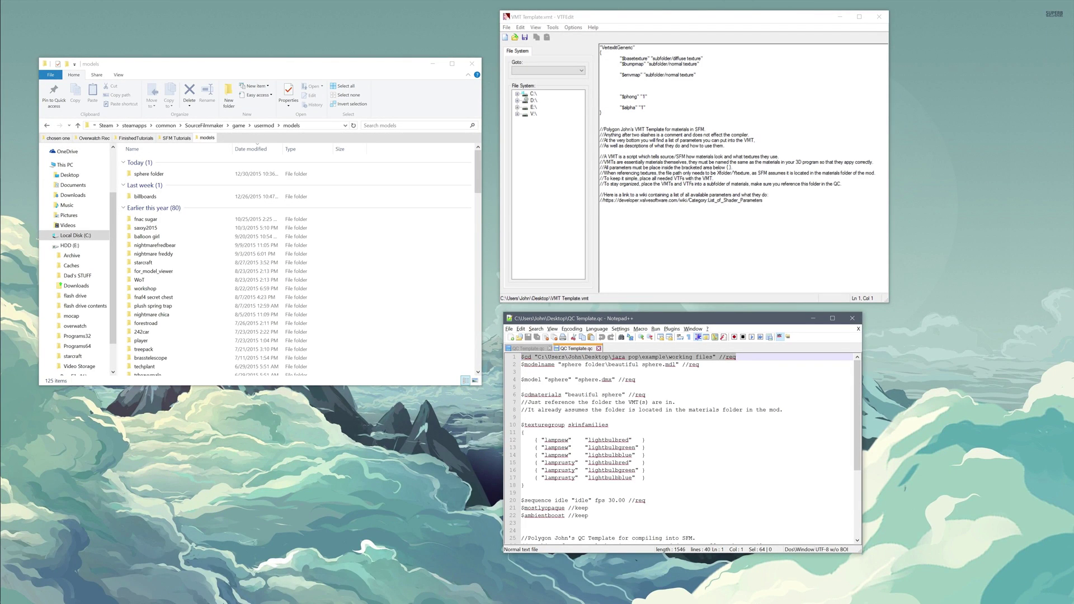
# Highlight the $modelname line that defines the sphere folder and the MDL file name.
pyautogui.click(554, 364)
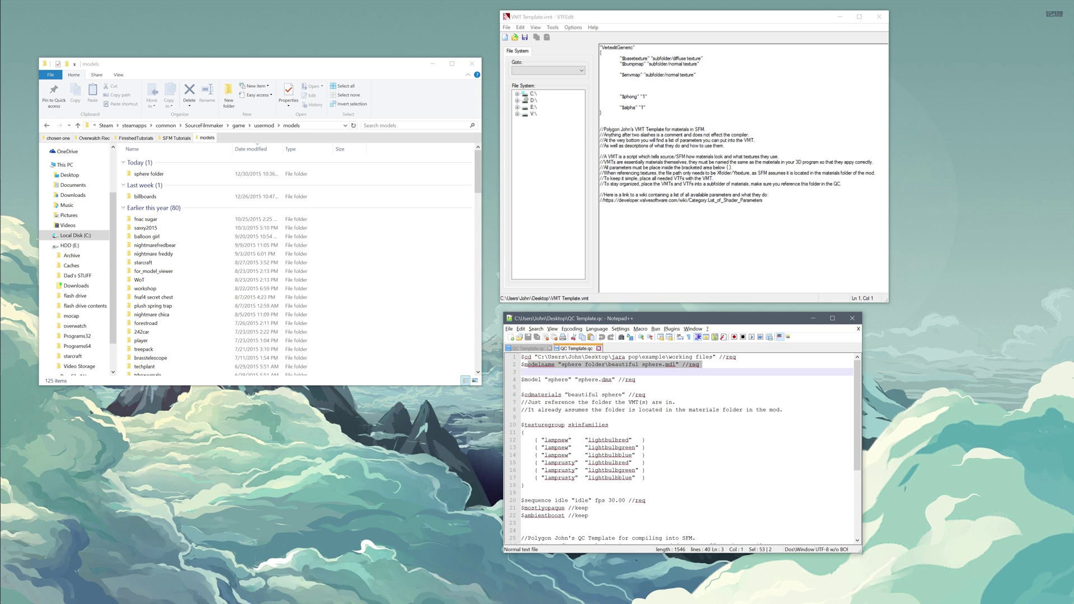
pyautogui.moveTo(699, 364); pyautogui.dragTo(524, 364)
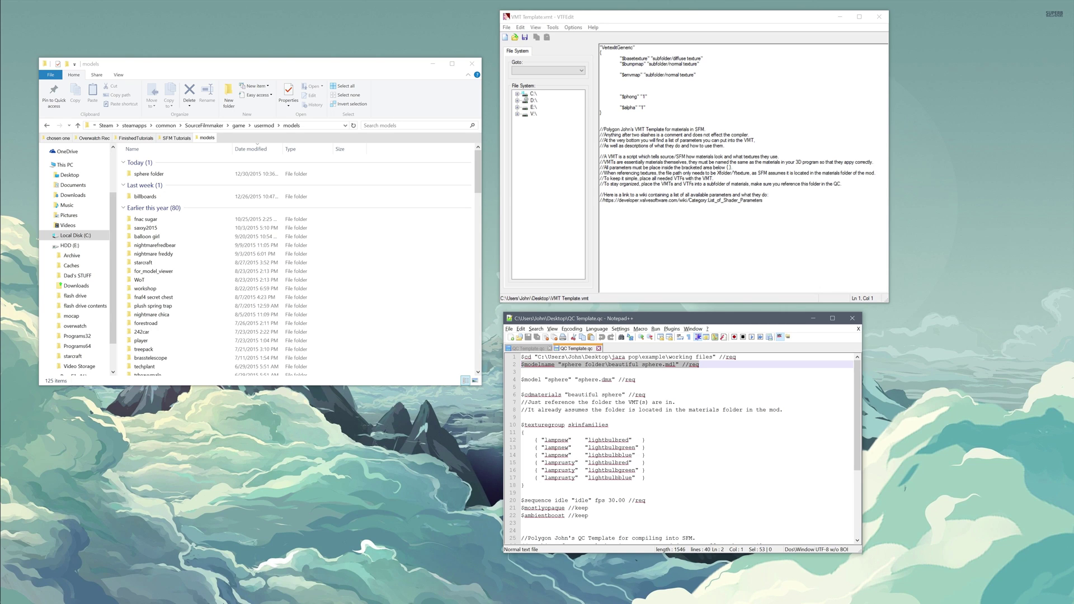
pyautogui.click(645, 364)
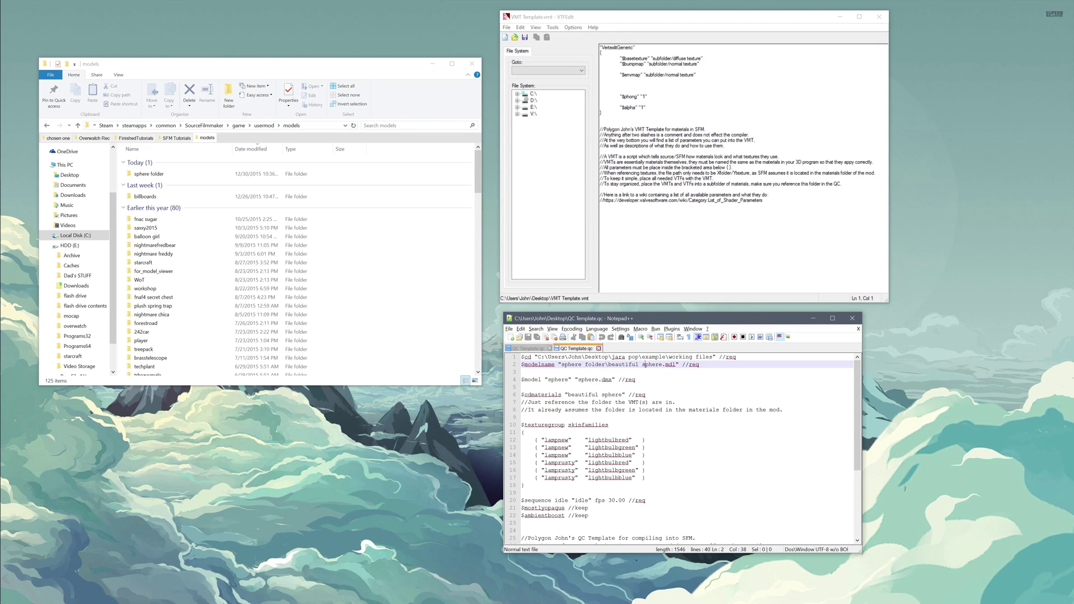
# Highlight "sphere folder" in the $modelname line, then open that folder in usermod's models folder and select beautiful sphere.mdl.
pyautogui.moveTo(561, 364); pyautogui.dragTo(605, 364)
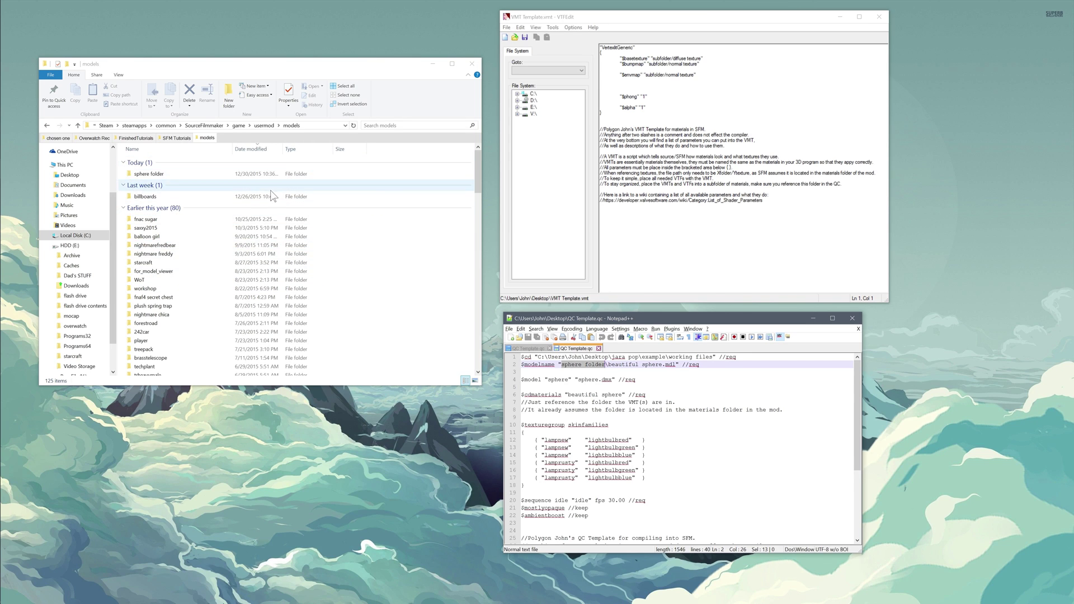
pyautogui.click(213, 174)
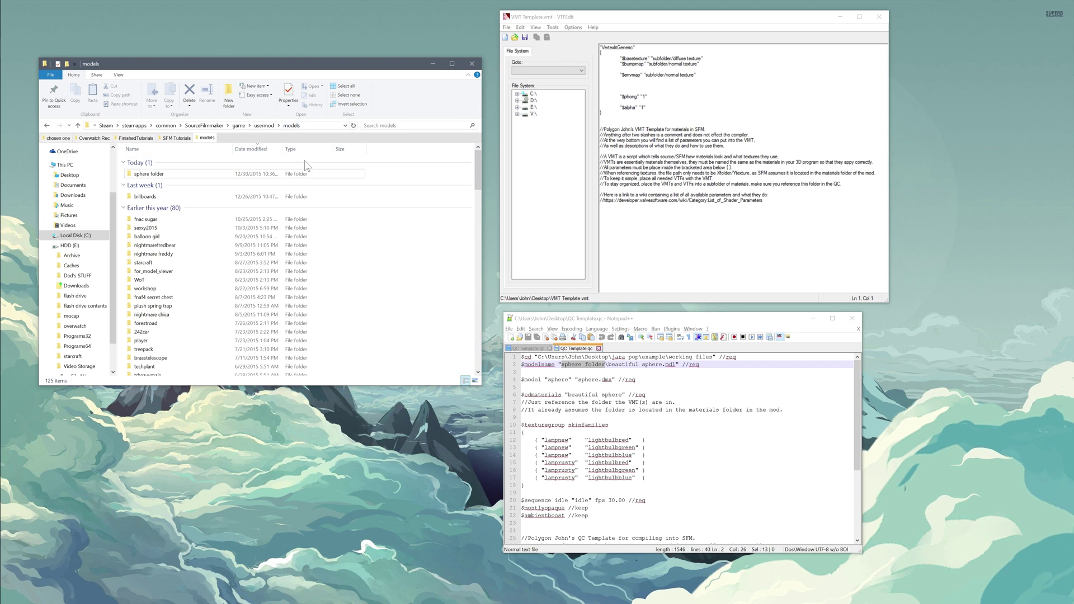
pyautogui.doubleClick(180, 176)
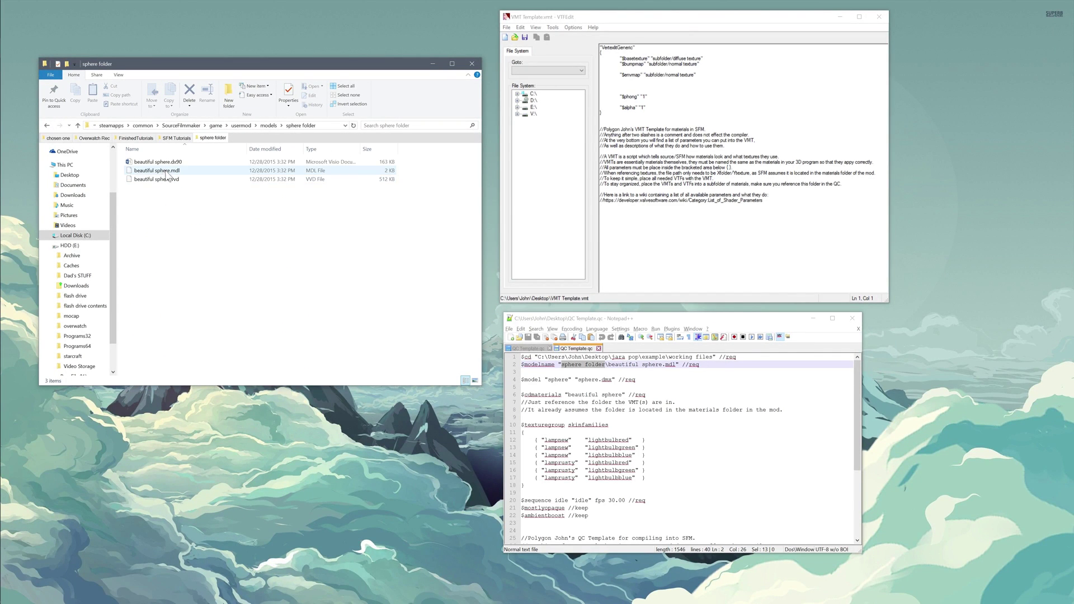
pyautogui.click(173, 172)
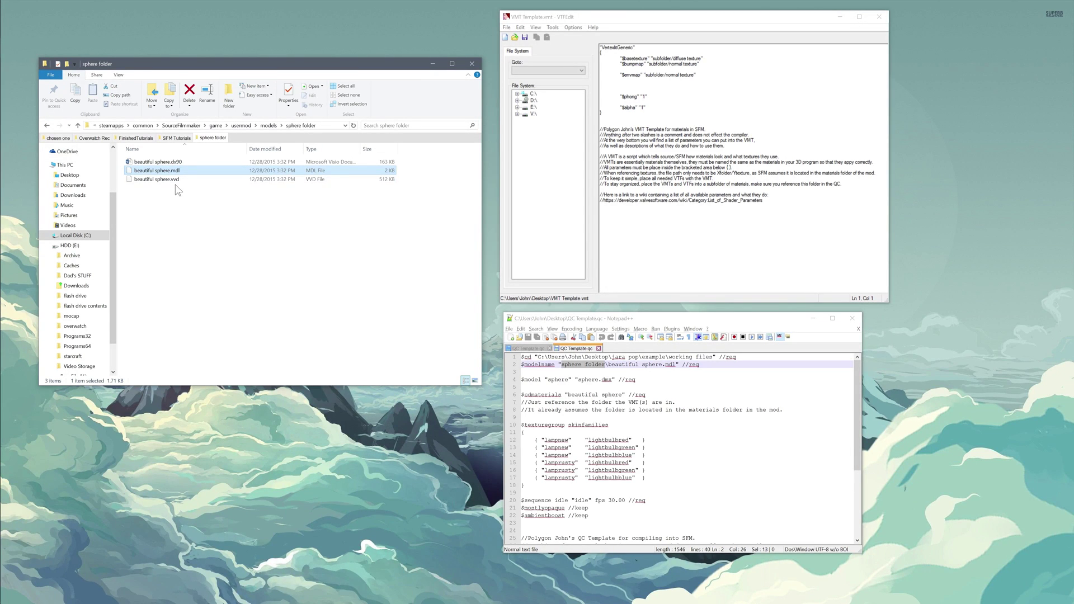
# Return from the sphere folder to usermod and open its materials folder.
pyautogui.hotkey('alt', 'Up')
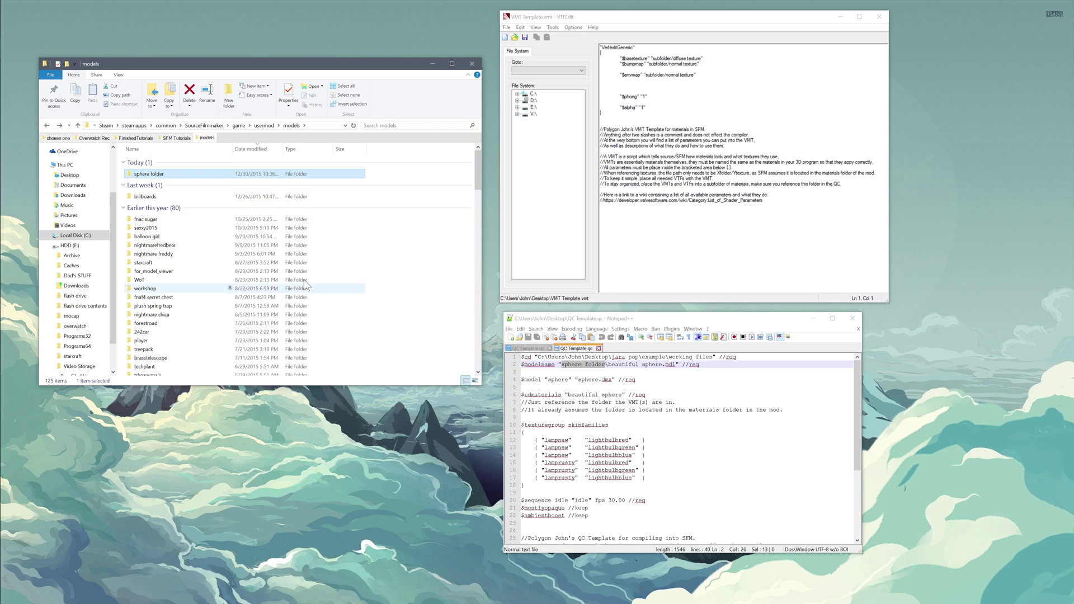
pyautogui.click(262, 126)
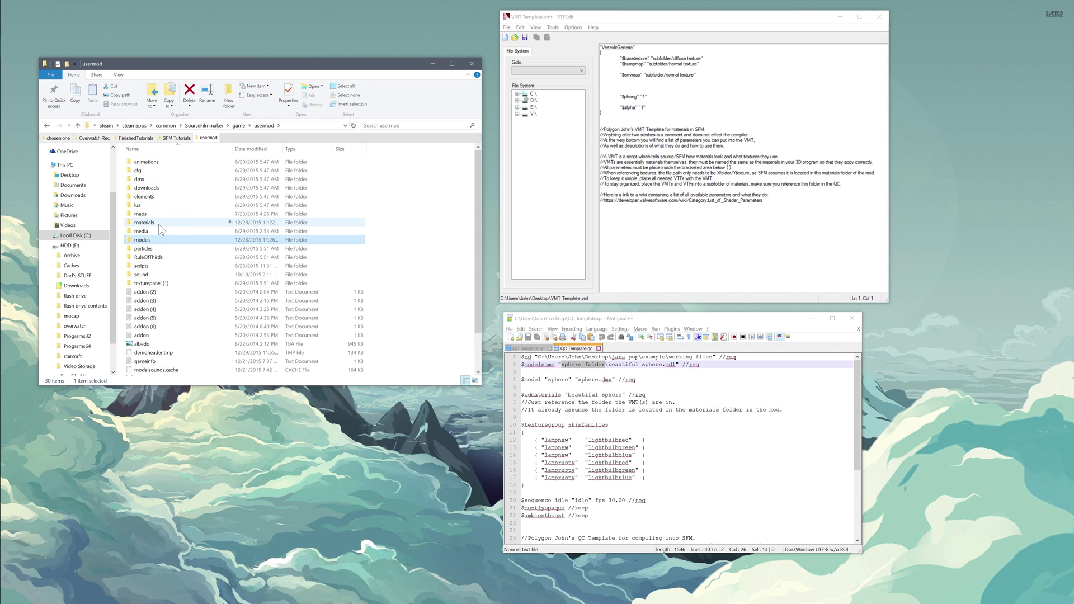
pyautogui.doubleClick(144, 222)
# Look through the QC template and highlight the $cdmaterials line and its "beautiful sphere" folder name.
pyautogui.scroll(-5, 680, 448)
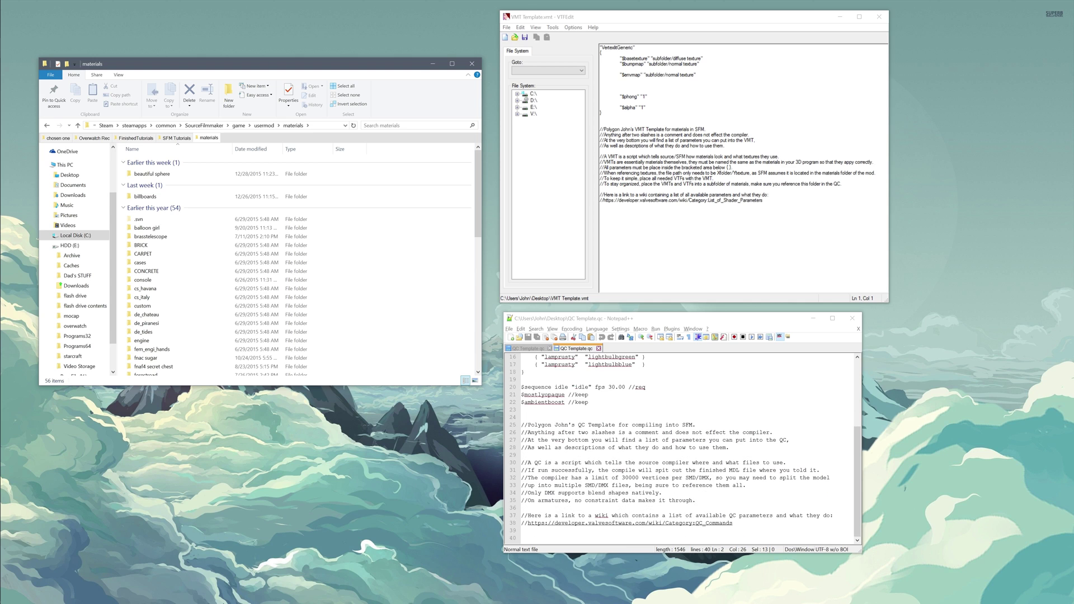
pyautogui.scroll(1, 680, 448)
pyautogui.scroll(3, 679, 447)
pyautogui.scroll(-3, 680, 448)
pyautogui.scroll(-1, 680, 448)
pyautogui.scroll(3, 679, 448)
pyautogui.scroll(1, 680, 447)
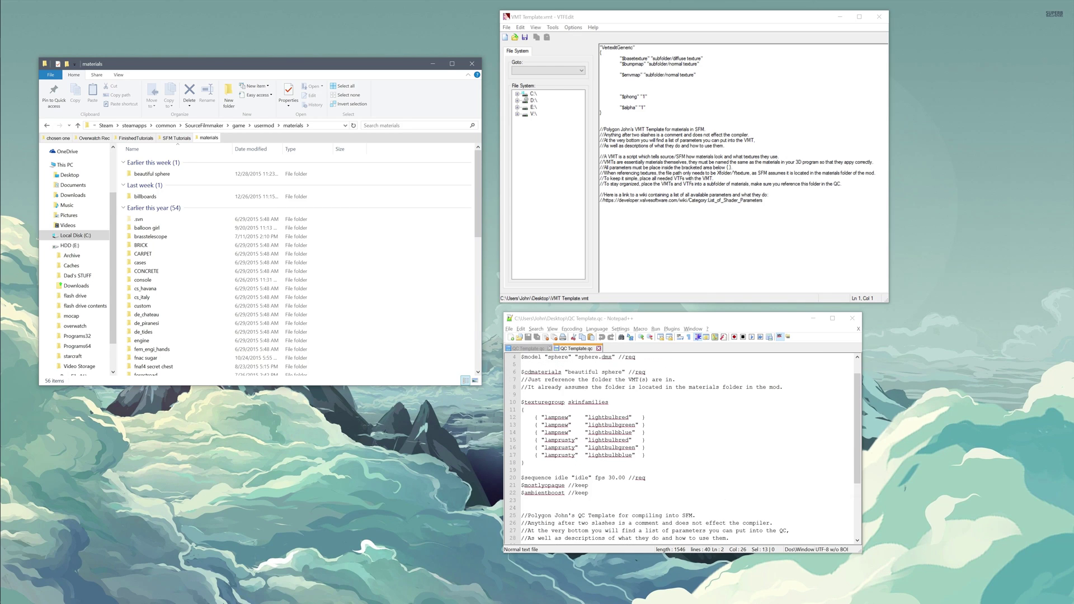
pyautogui.moveTo(521, 372); pyautogui.dragTo(646, 372)
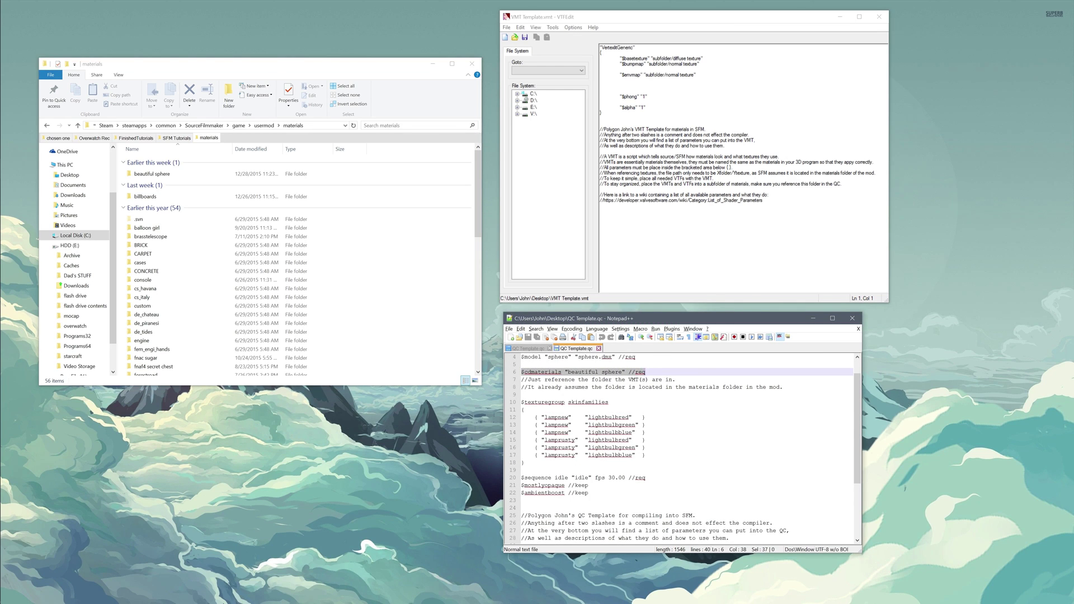
pyautogui.scroll(1, 679, 447)
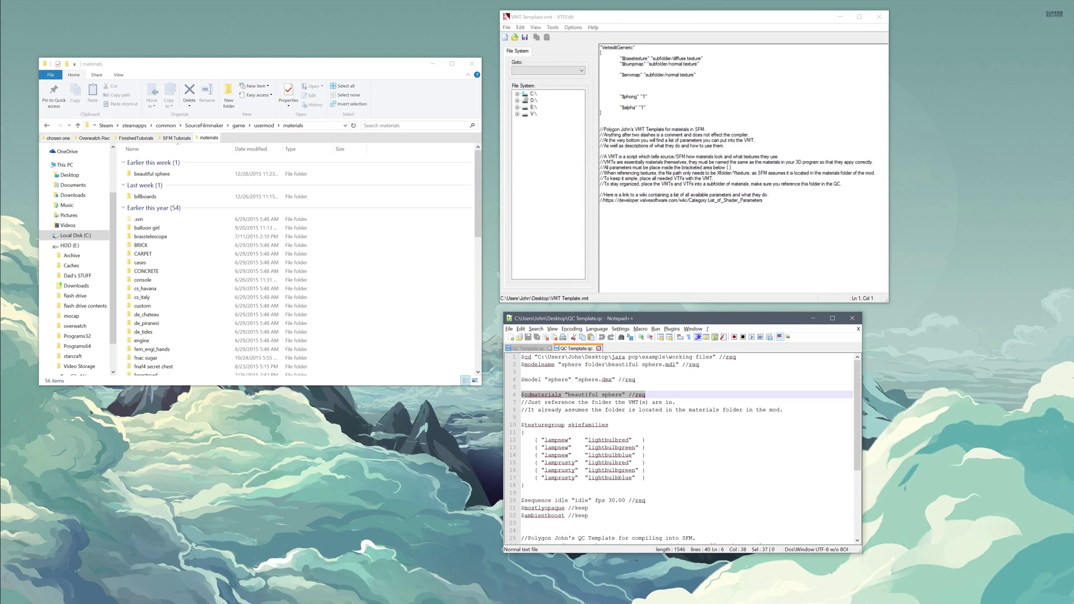
pyautogui.moveTo(568, 394); pyautogui.dragTo(623, 395)
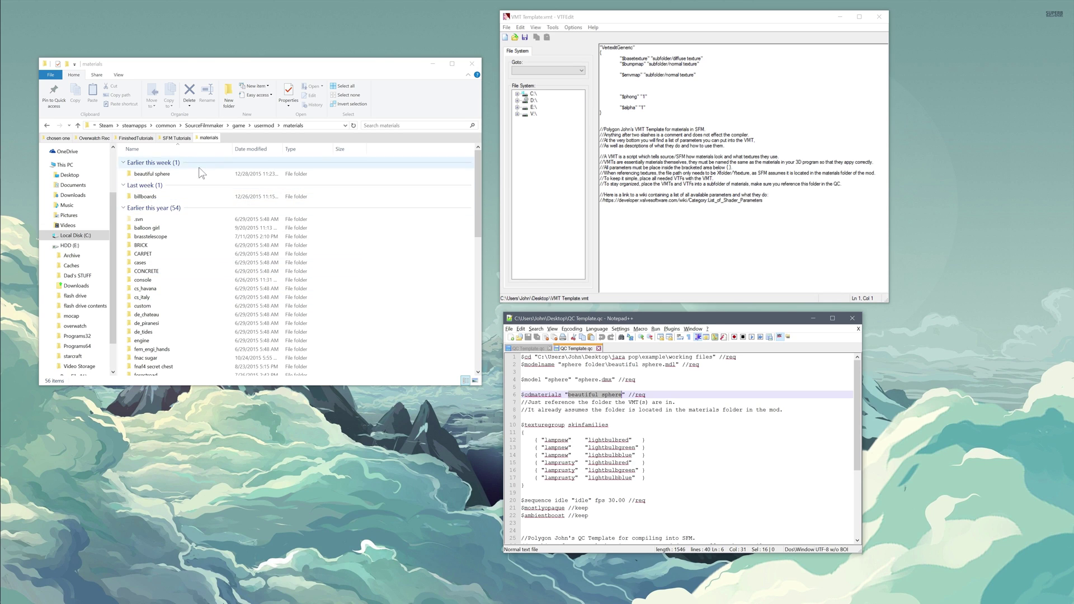
# Open the beautiful sphere folder in materials and point out its Shpere and beautiful vtf files.
pyautogui.doubleClick(189, 180)
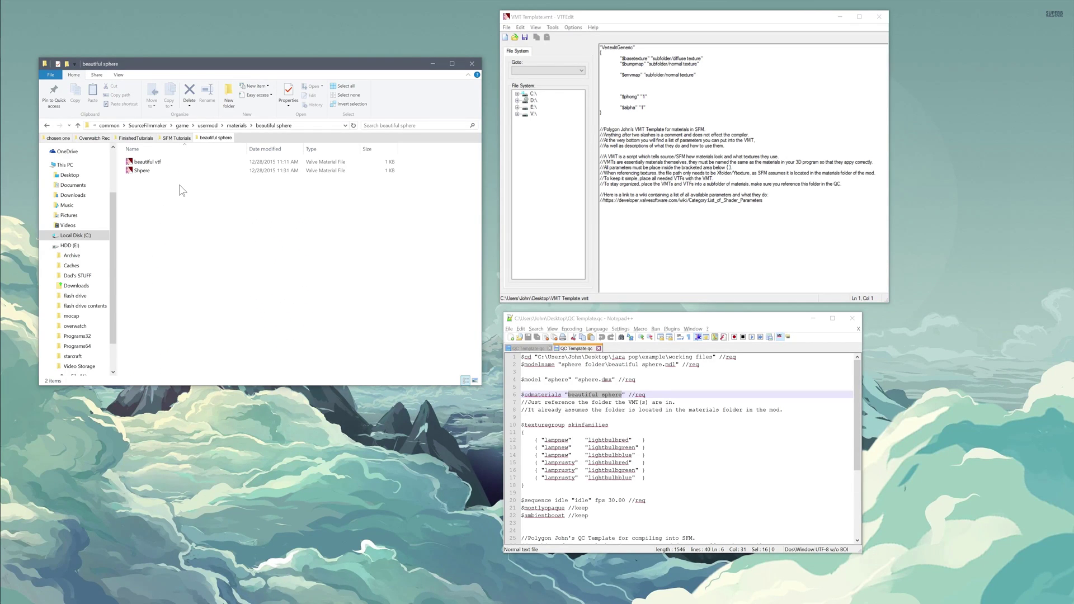
pyautogui.click(159, 173)
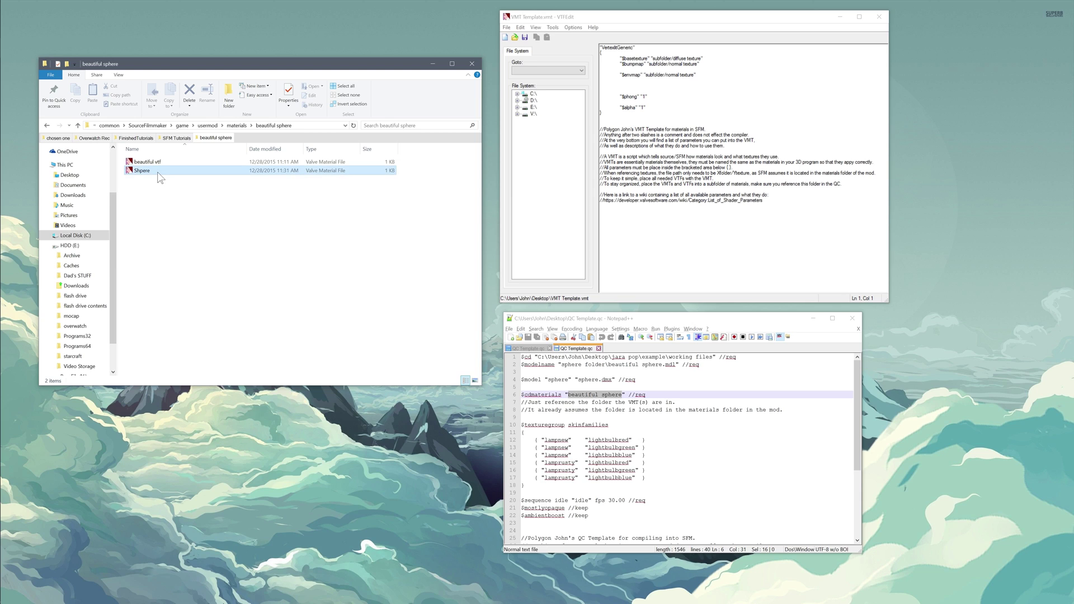
pyautogui.click(159, 162)
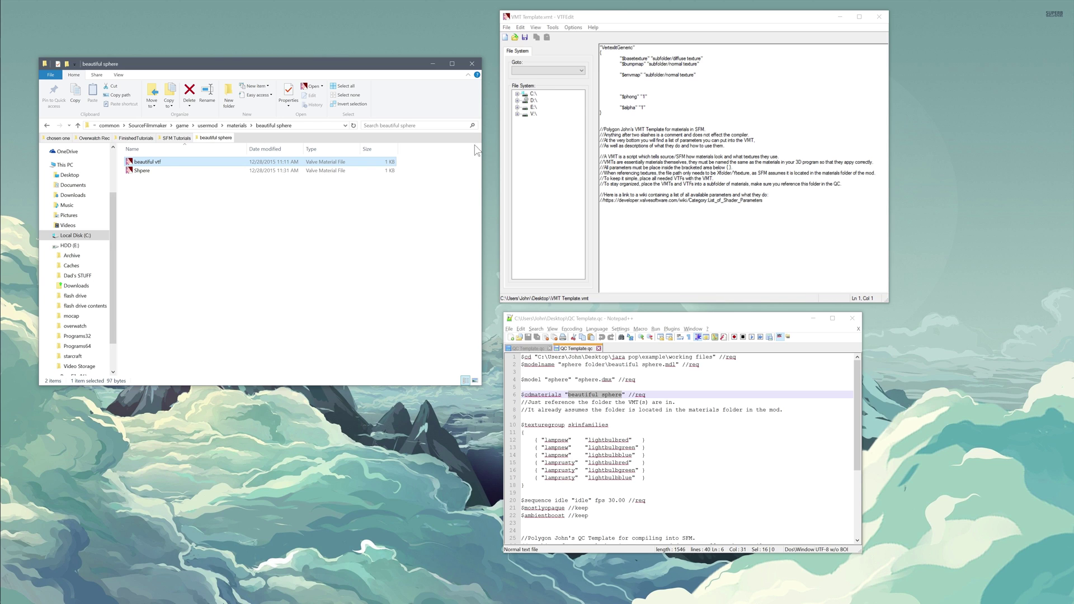
# Switch to VTFEdit and highlight the $basetexture line and its subfolder part in the VMT template.
pyautogui.click(565, 21)
pyautogui.hotkey('ctrl', 'a')
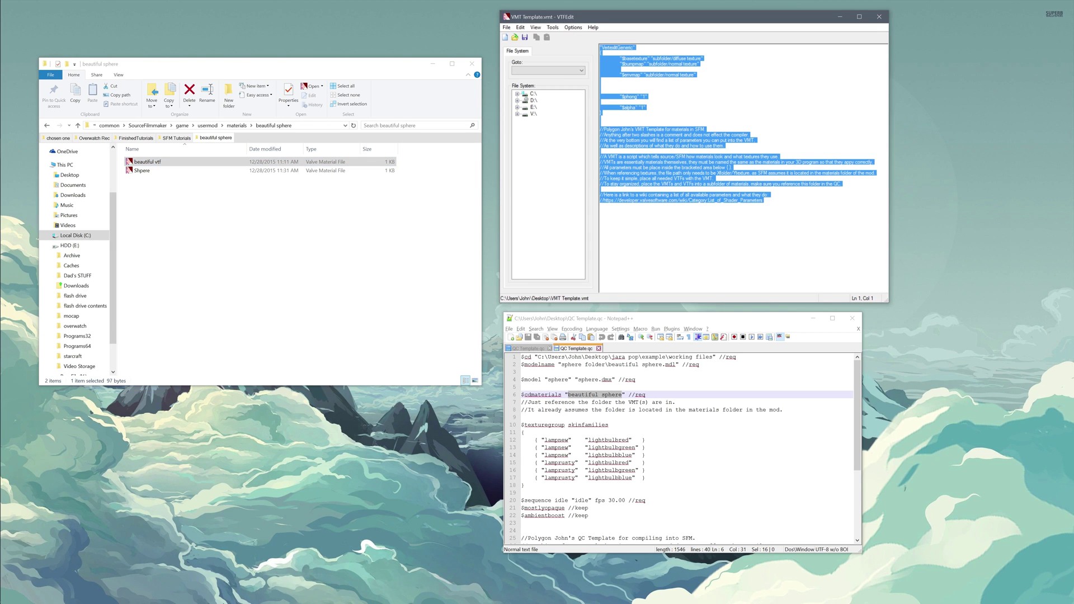
pyautogui.click(603, 53)
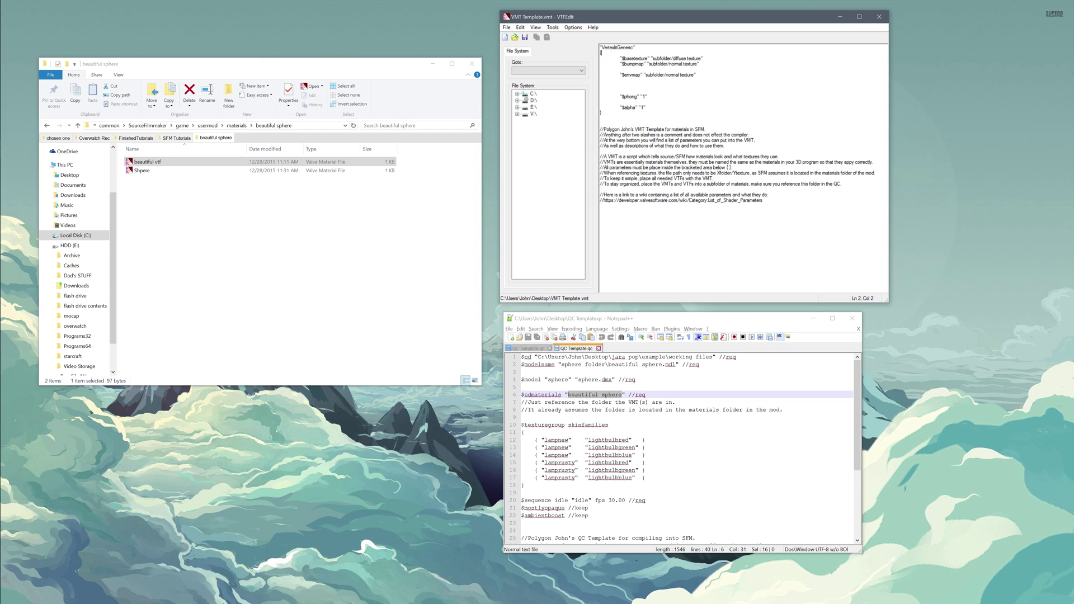
pyautogui.moveTo(619, 58); pyautogui.dragTo(703, 58)
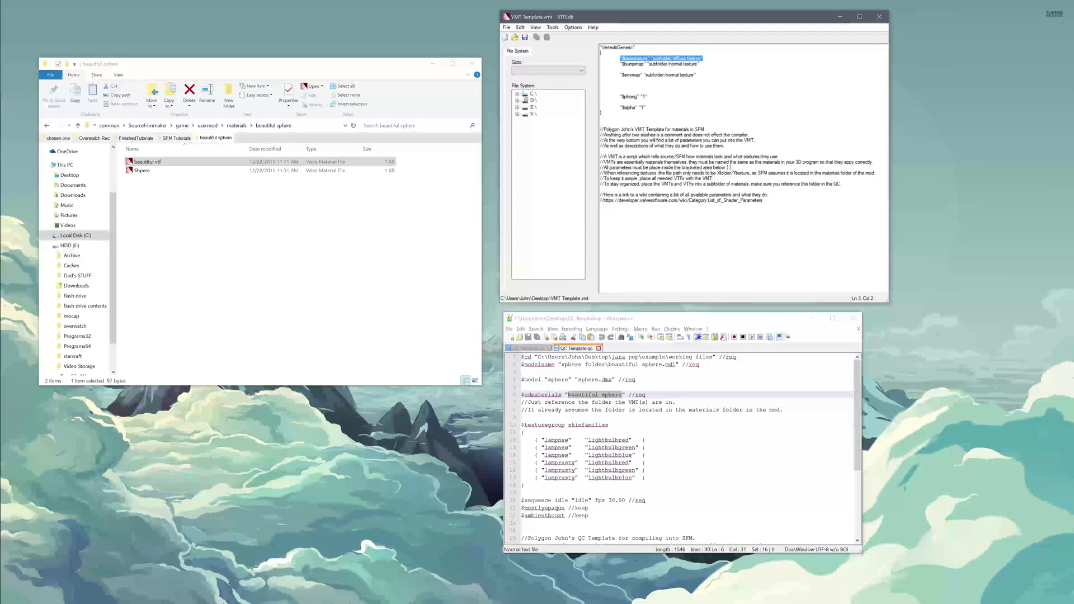
pyautogui.click(652, 58)
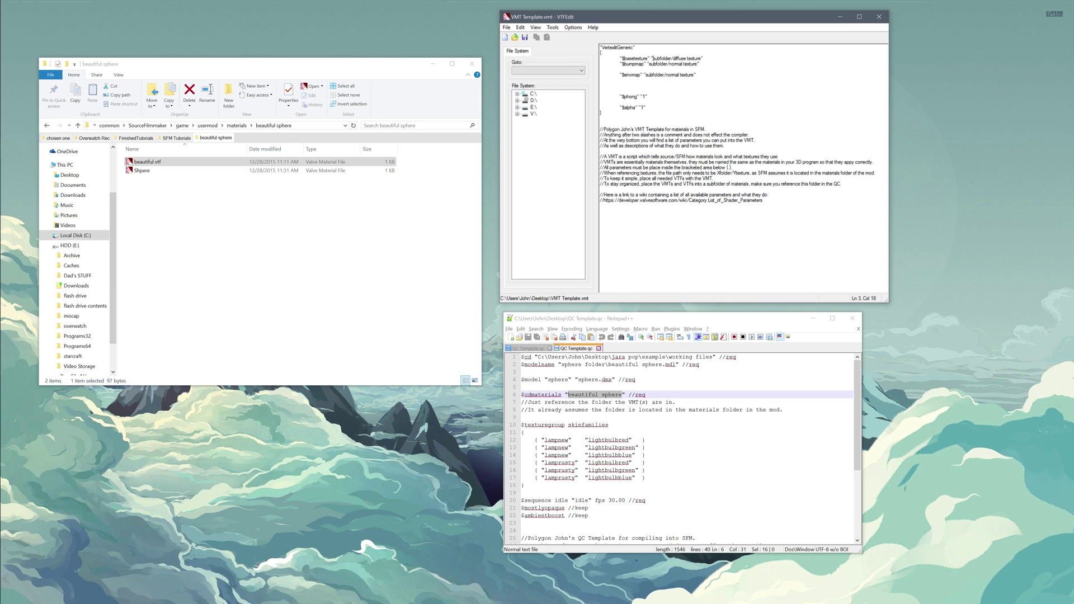
pyautogui.moveTo(654, 58)
pyautogui.mouseDown()
pyautogui.moveTo(687, 59)
pyautogui.moveTo(673, 58)
pyautogui.mouseUp()
# Go up to materials, reopen the beautiful sphere folder, and highlight "subfolder" in the VMT's $basetexture path.
pyautogui.click(237, 125)
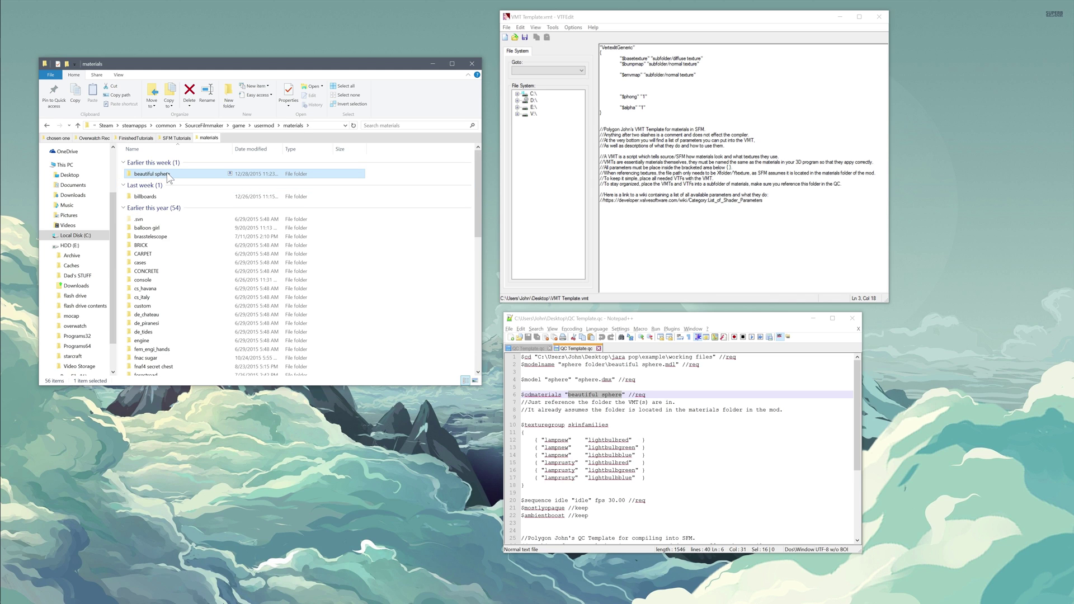
pyautogui.doubleClick(168, 174)
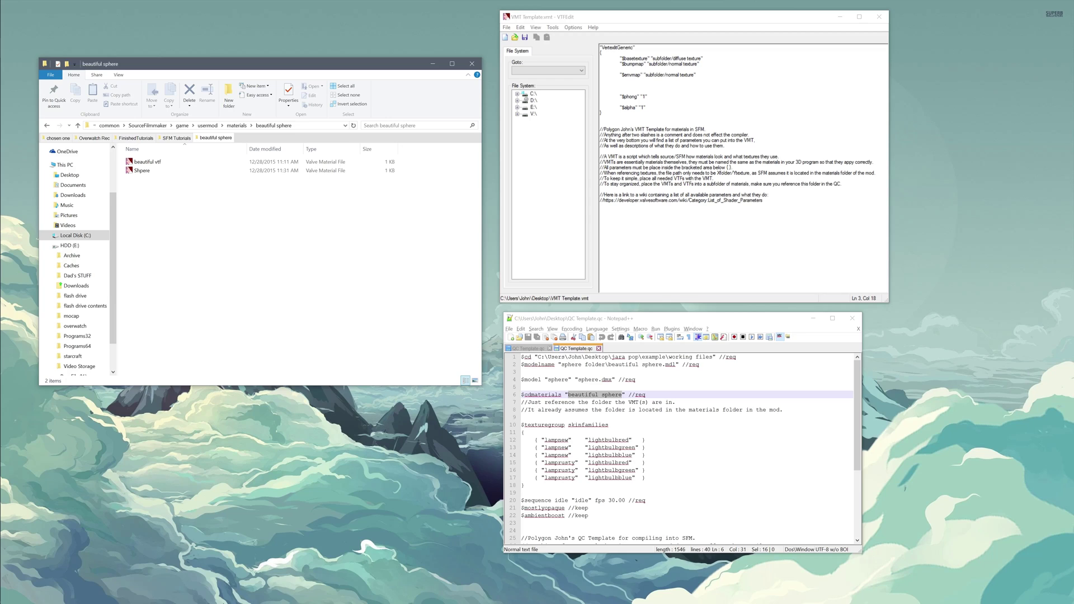
pyautogui.doubleClick(661, 58)
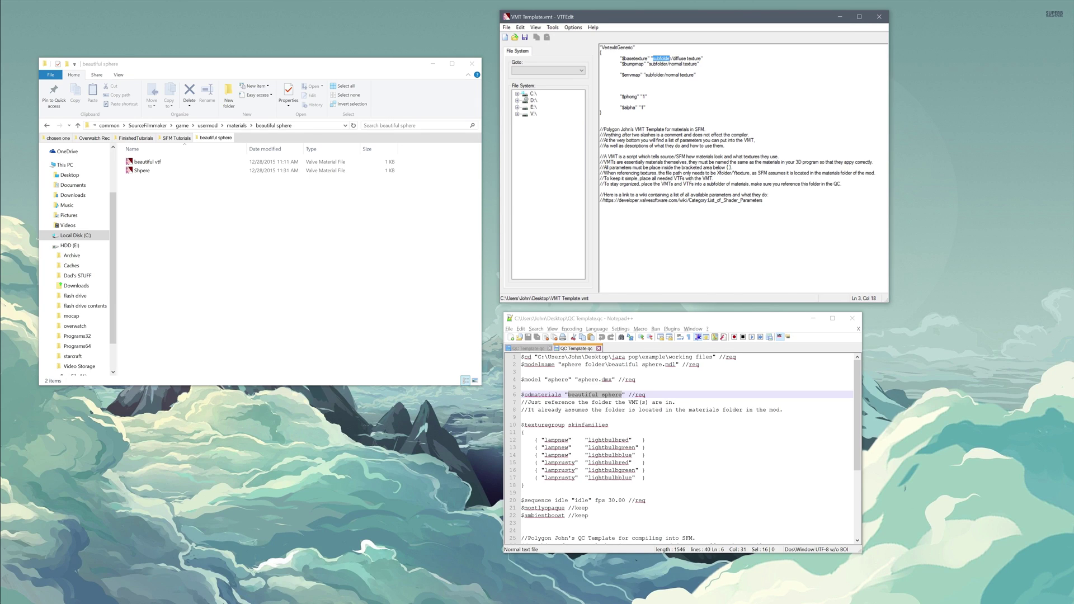
# Highlight "diffuse texture" in the $basetexture path and point out the beautiful vtf file it corresponds to.
pyautogui.click(699, 59)
pyautogui.hotkey('shift', 'ctrl', 'Left')
pyautogui.hotkey('shift', 'ctrl', 'Left')
pyautogui.click(163, 163)
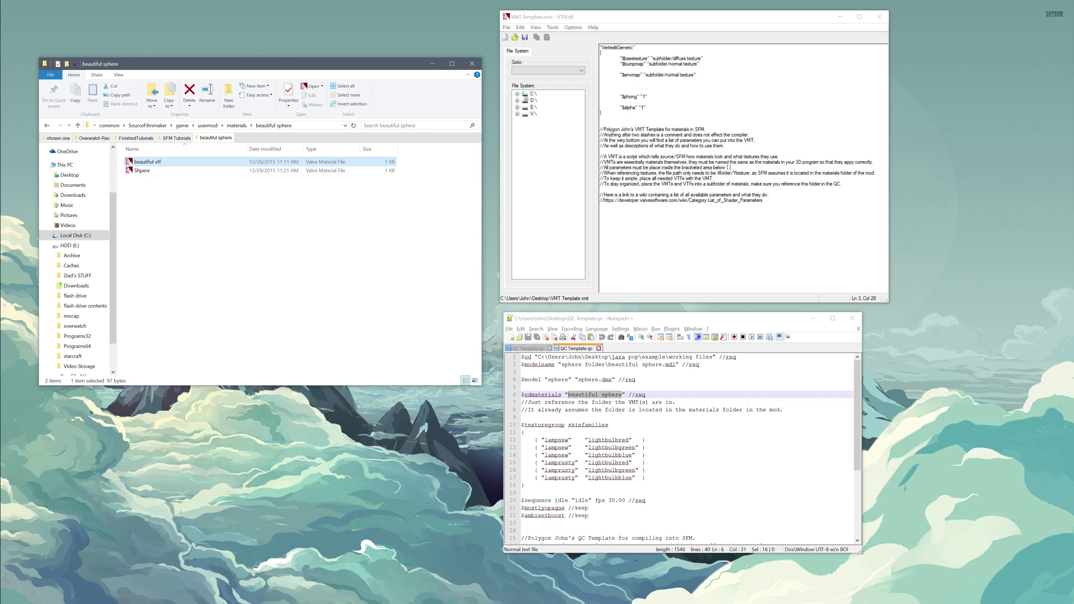
pyautogui.hotkey('alt', 'Tab')
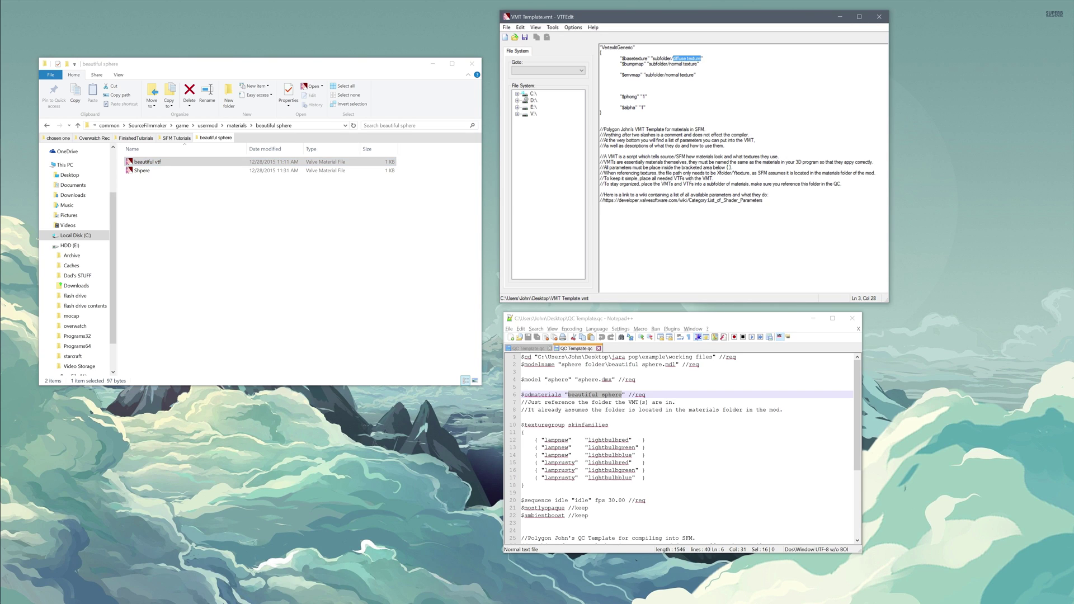
# Show the full path of the beautiful sphere folder, then return to the $basetexture path in the VMT template.
pyautogui.click(316, 125)
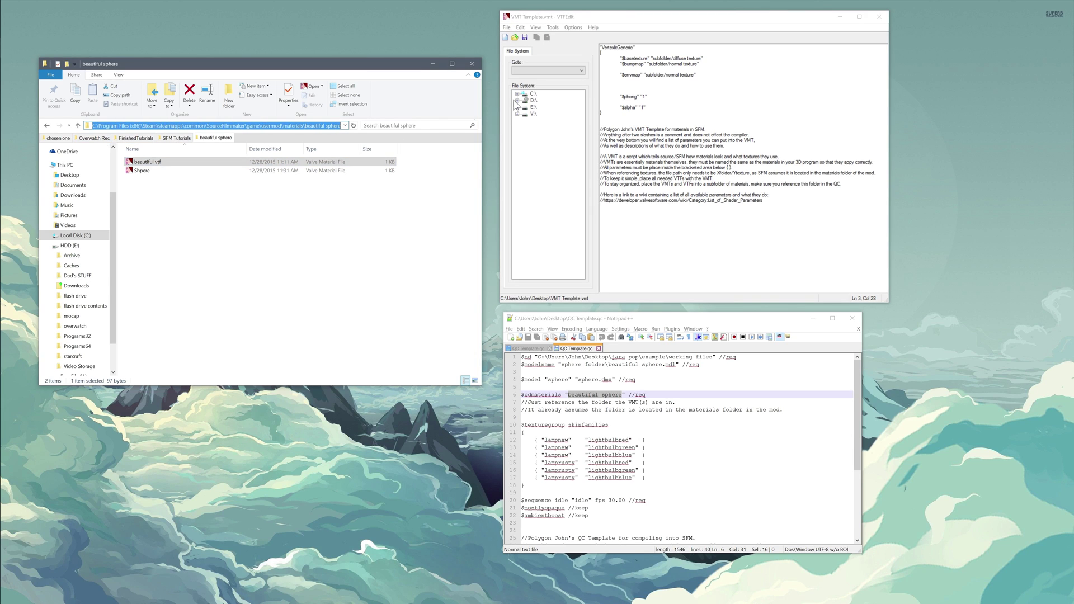
pyautogui.hotkey('alt', 'Tab')
pyautogui.click(658, 58)
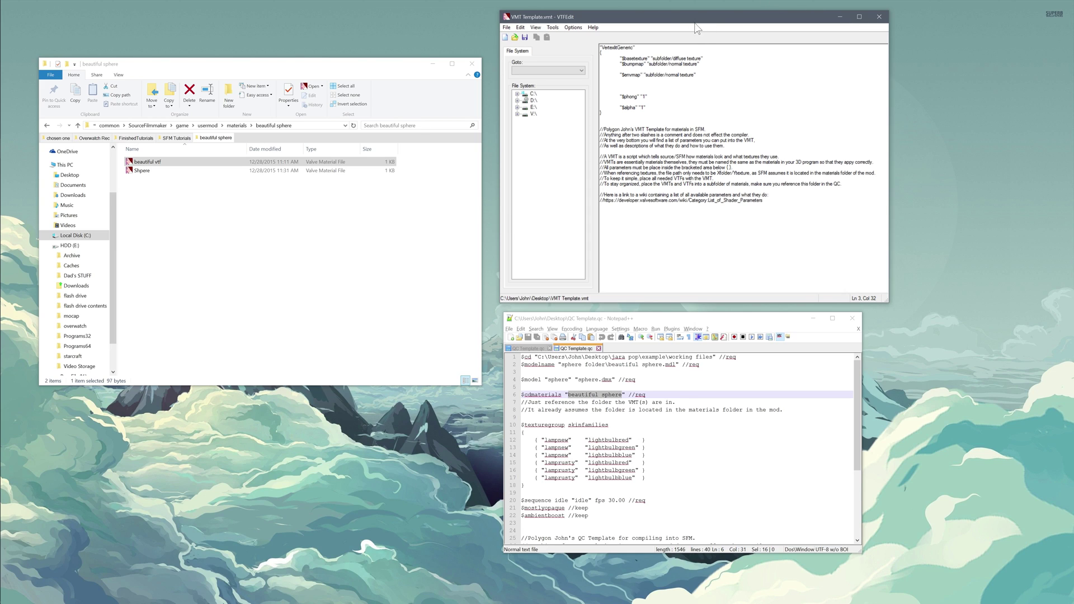
# Switch between the QC template in Notepad++ and the VMT template in VTFEdit, ending on the QC template.
pyautogui.click(619, 340)
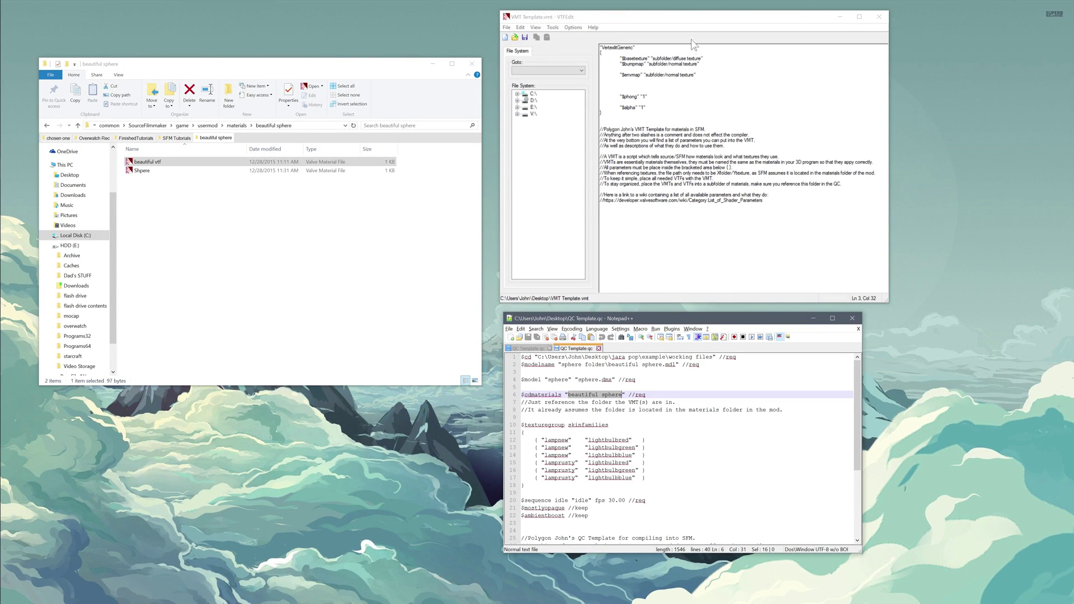
pyautogui.click(693, 14)
pyautogui.click(665, 321)
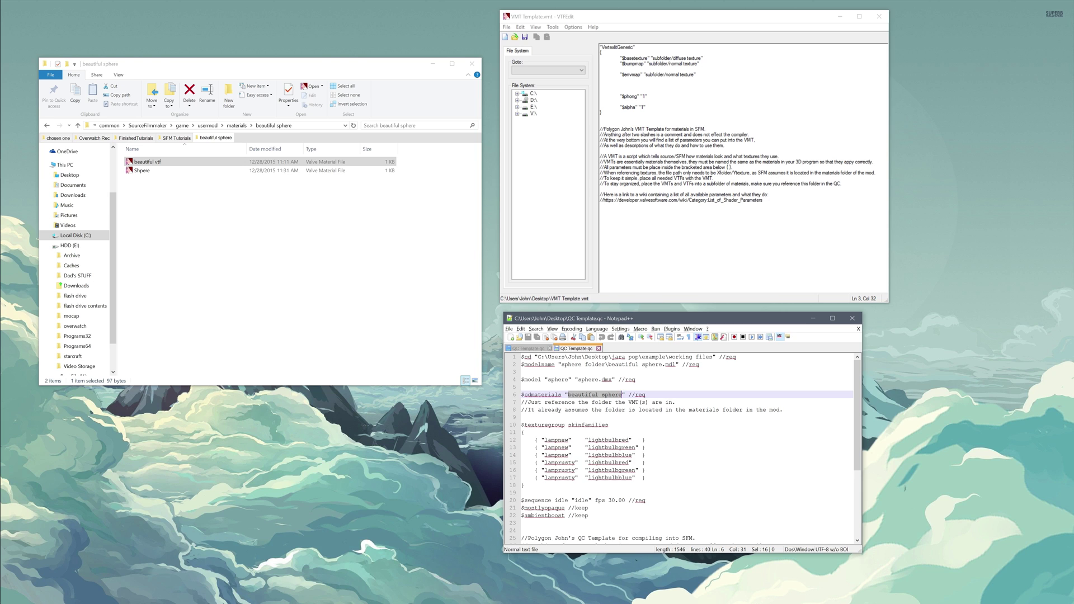